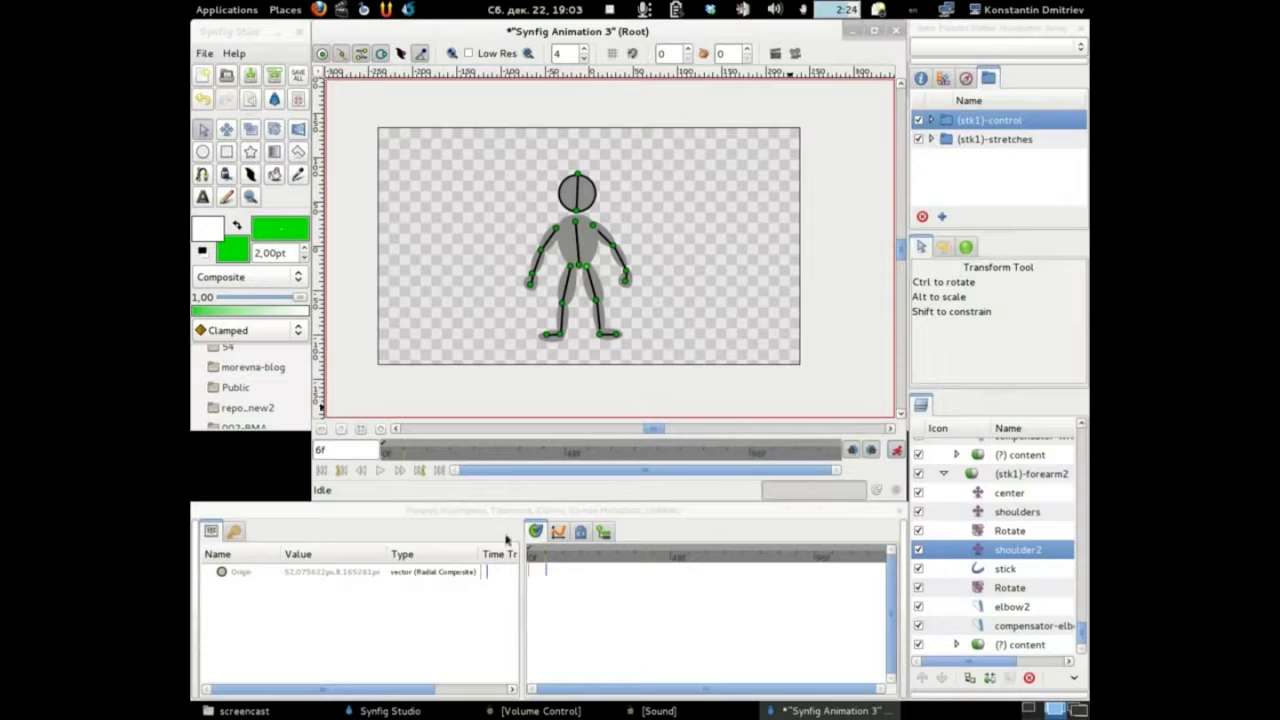
- Add a keyframe at frame 6 and raise the stick figure's left arm by repositioning its elbow
left_click(233, 531)
left_click(213, 686)
left_click_drag(613, 251, 604, 169)
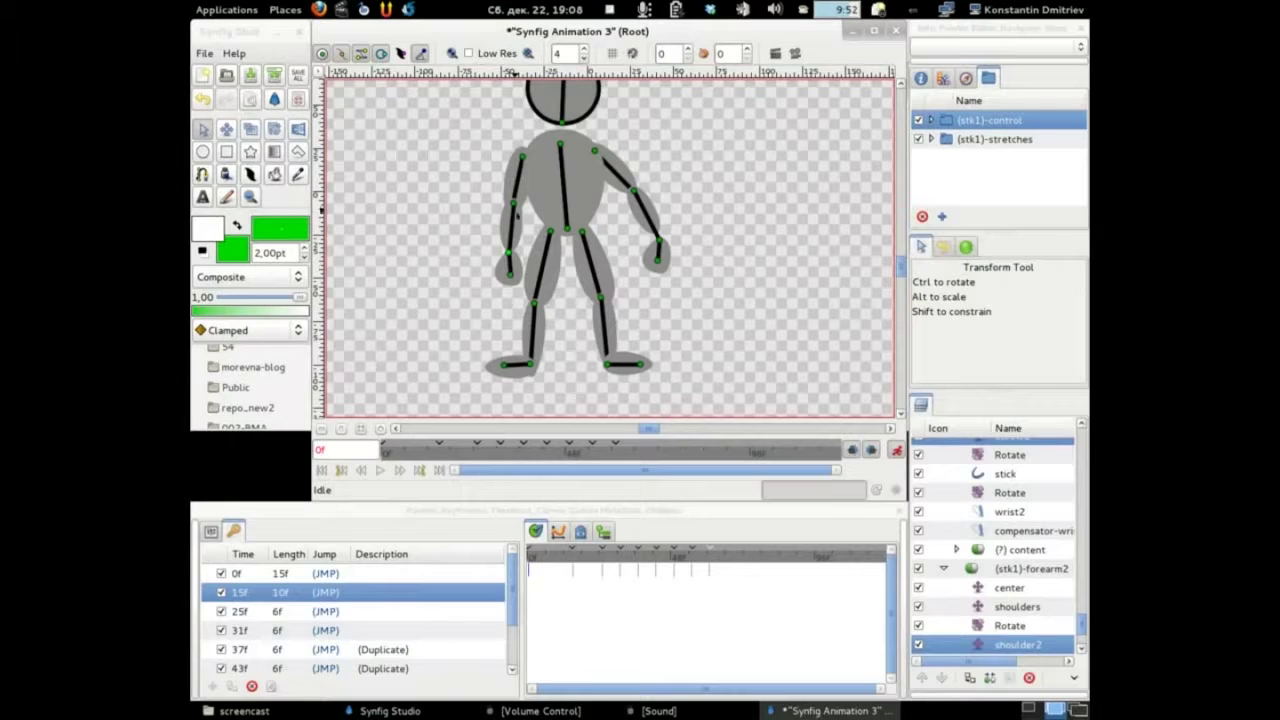
- Pose the stick figure's right arm at frames 0 and 7 by repositioning its elbow and wrist
left_click_drag(514, 205, 507, 258)
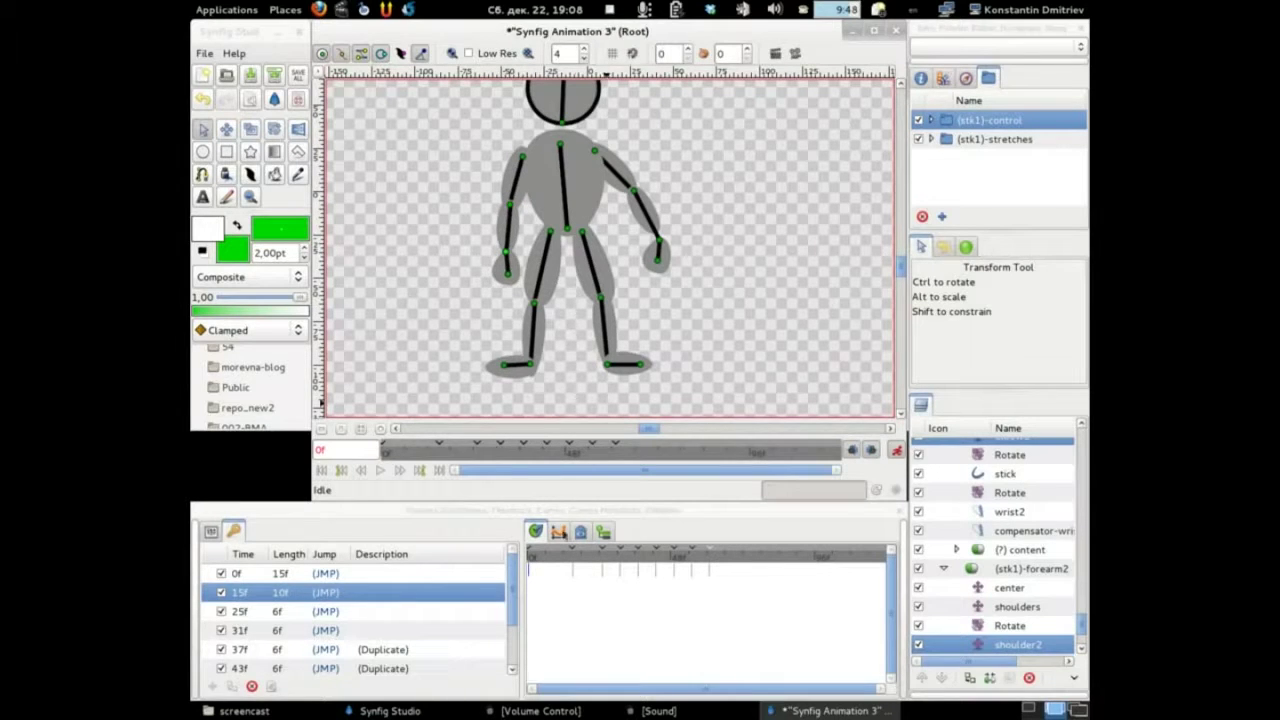
left_click_drag(541, 557, 548, 557)
left_click_drag(497, 195, 478, 189)
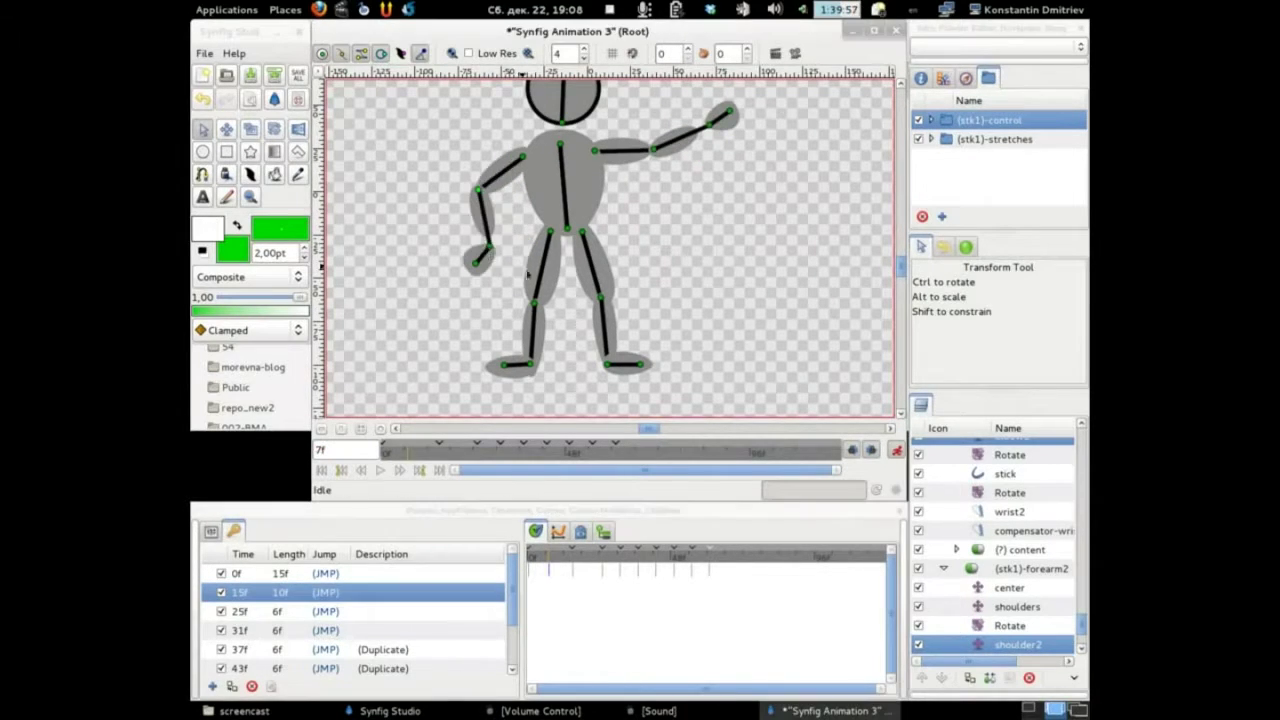
left_click_drag(489, 246, 496, 286)
mouse_move(555, 565)
left_mouse_down()
mouse_move(530, 562)
mouse_move(573, 562)
left_mouse_up()
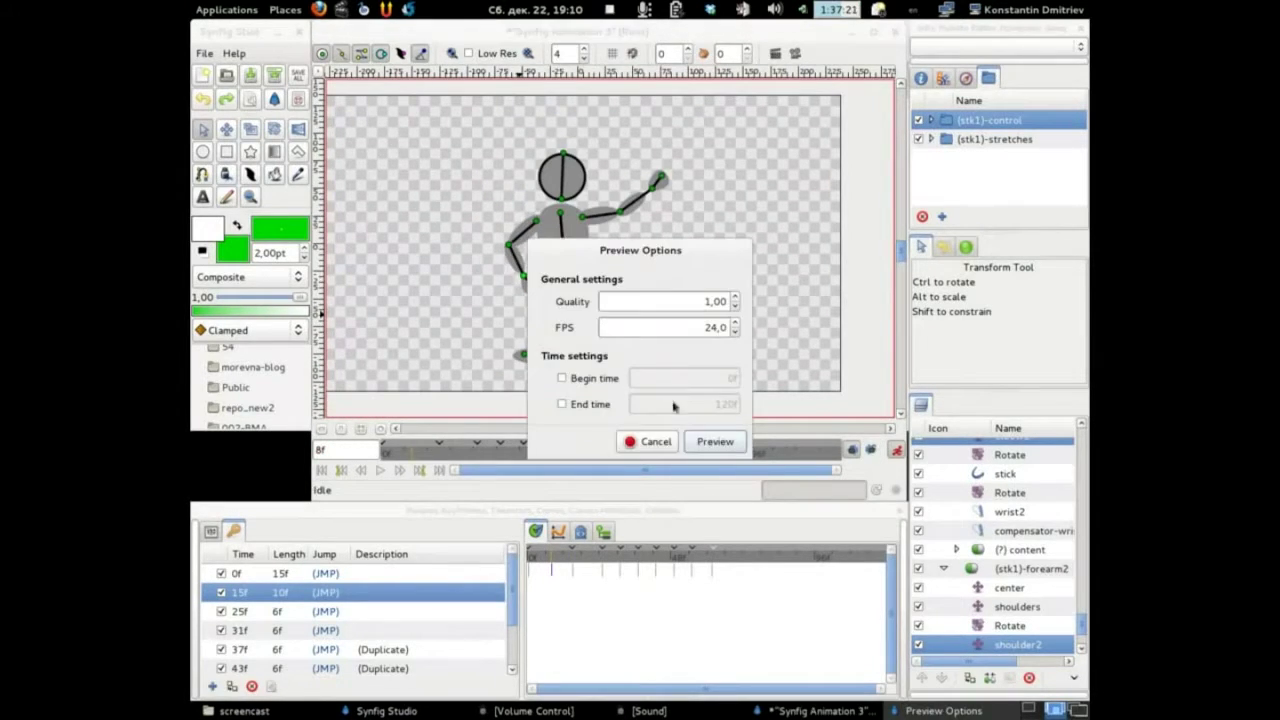
- Generate a preview of the animation at quality 1.00 and 24 FPS, play it, and close it
left_click(714, 440)
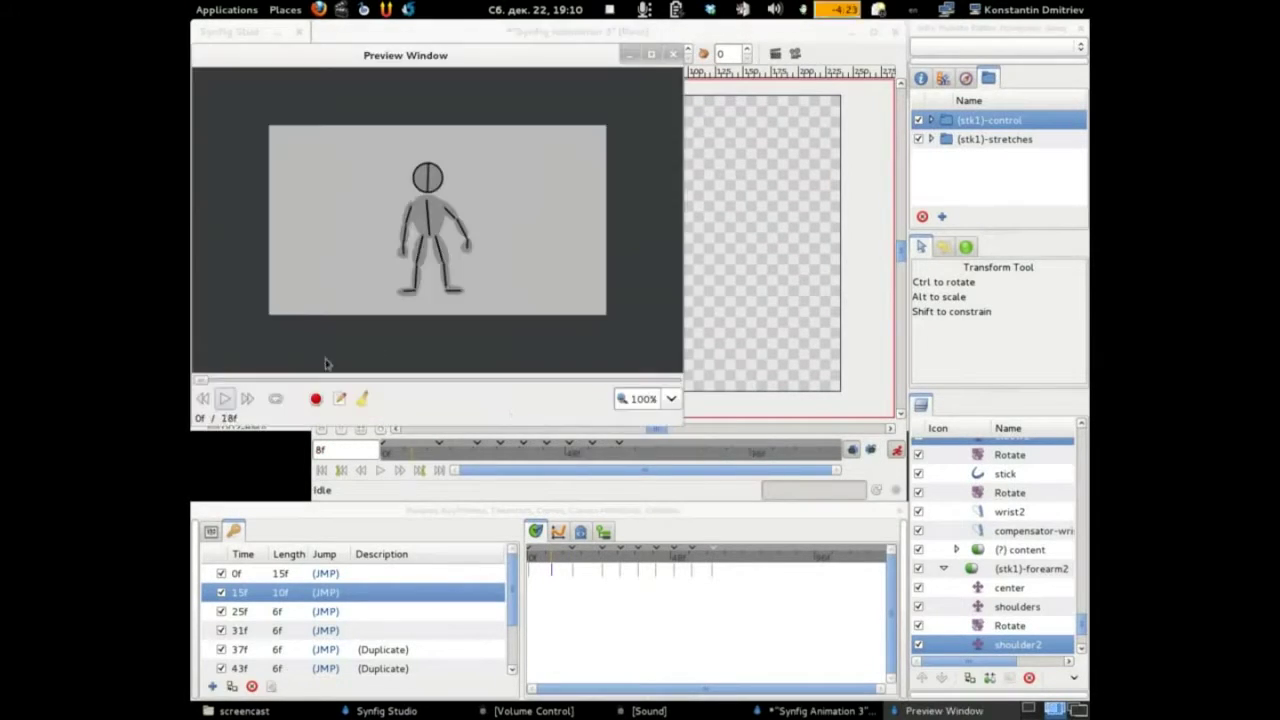
left_click(225, 398)
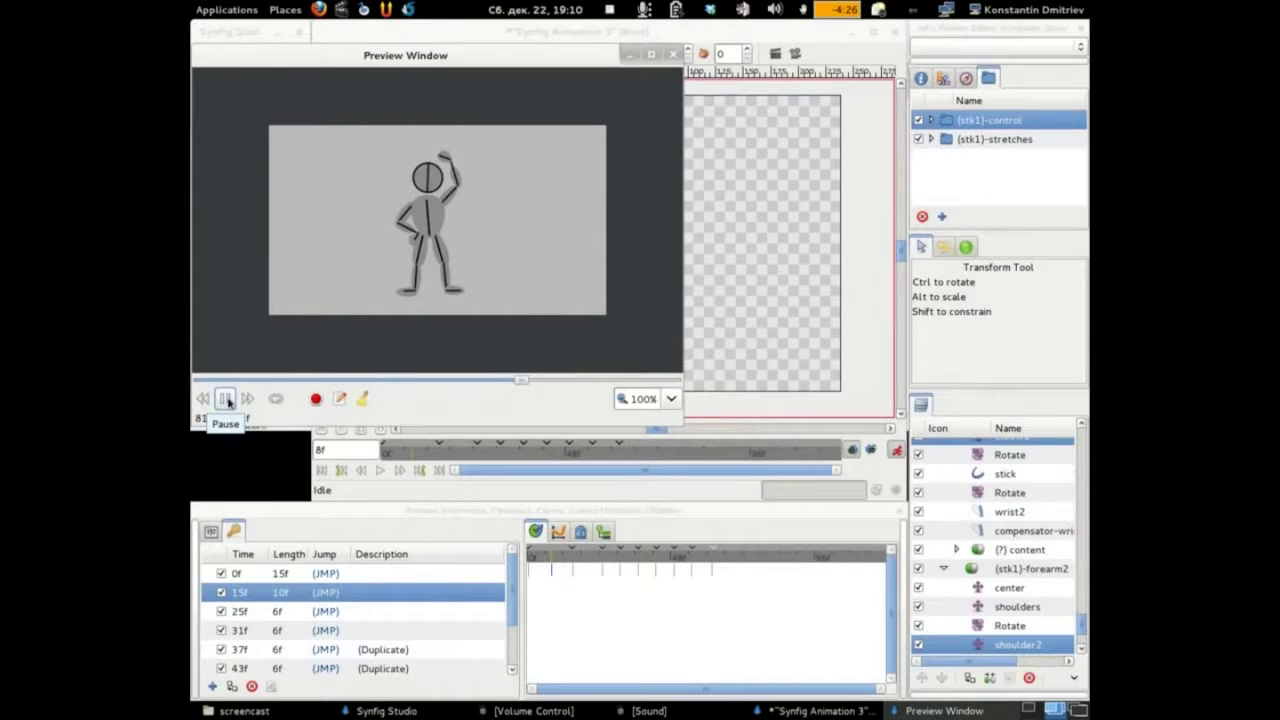
left_click(673, 54)
- In 34-1.sif, hide the two file.lst layers and move through the keyframes to review the walking legs
left_click_drag(428, 456, 437, 458)
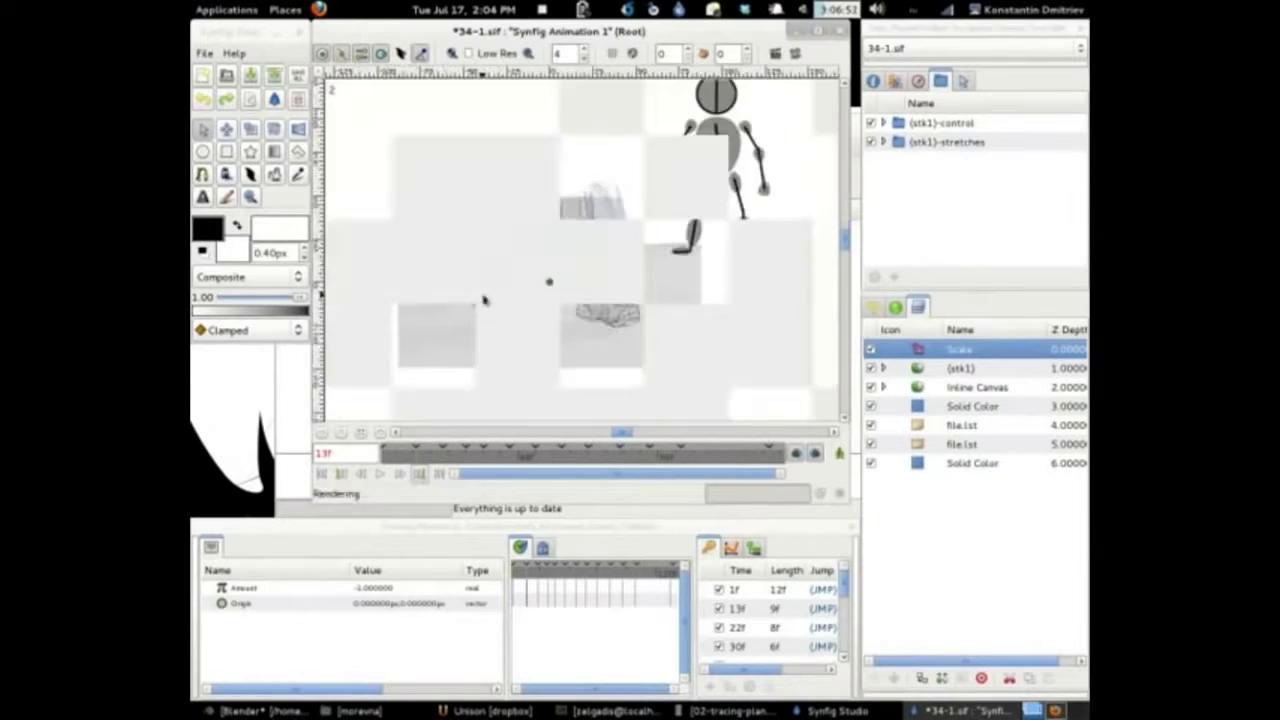
left_click(871, 425)
left_click(871, 444)
left_click(341, 476)
left_click(418, 477)
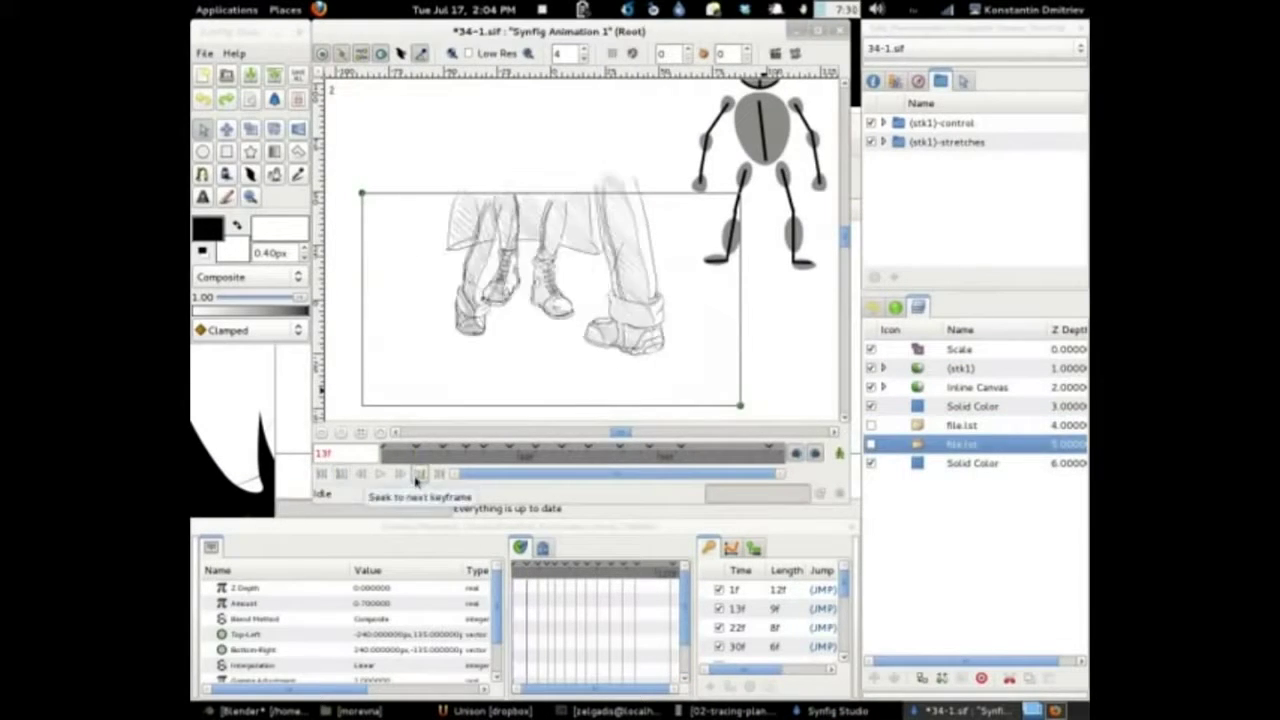
left_click(341, 476)
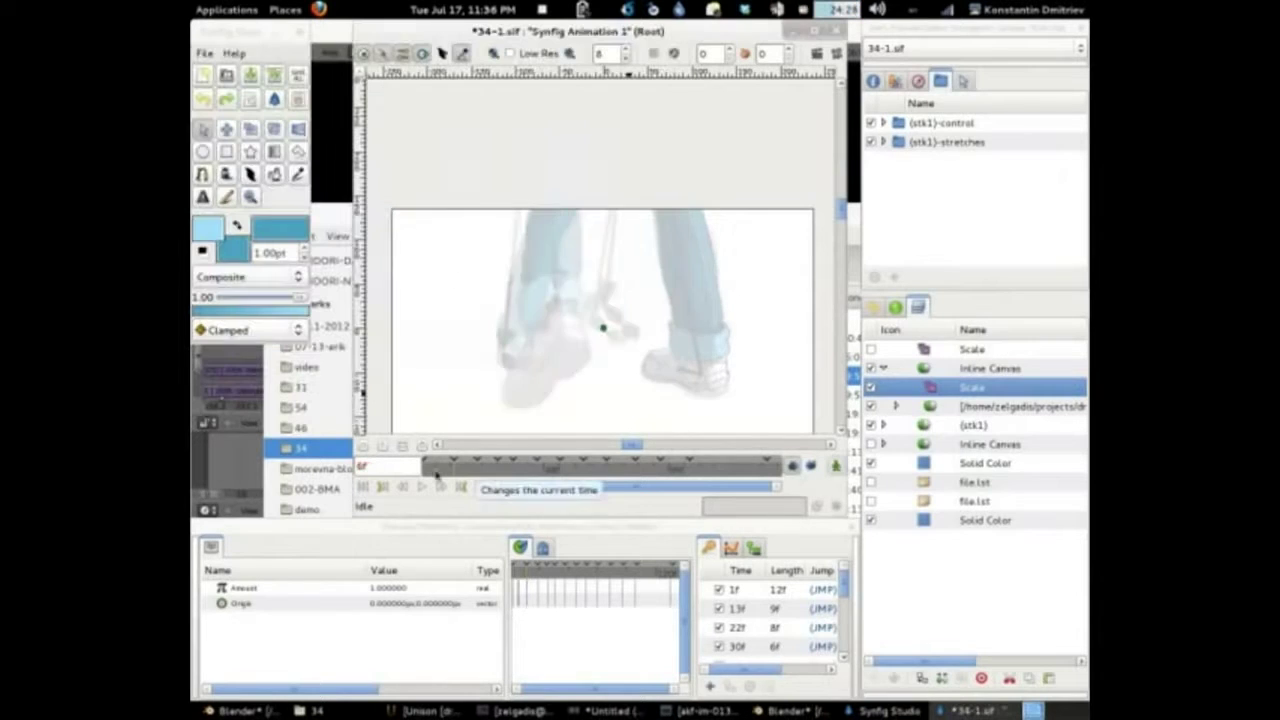
left_click_drag(428, 474, 440, 477)
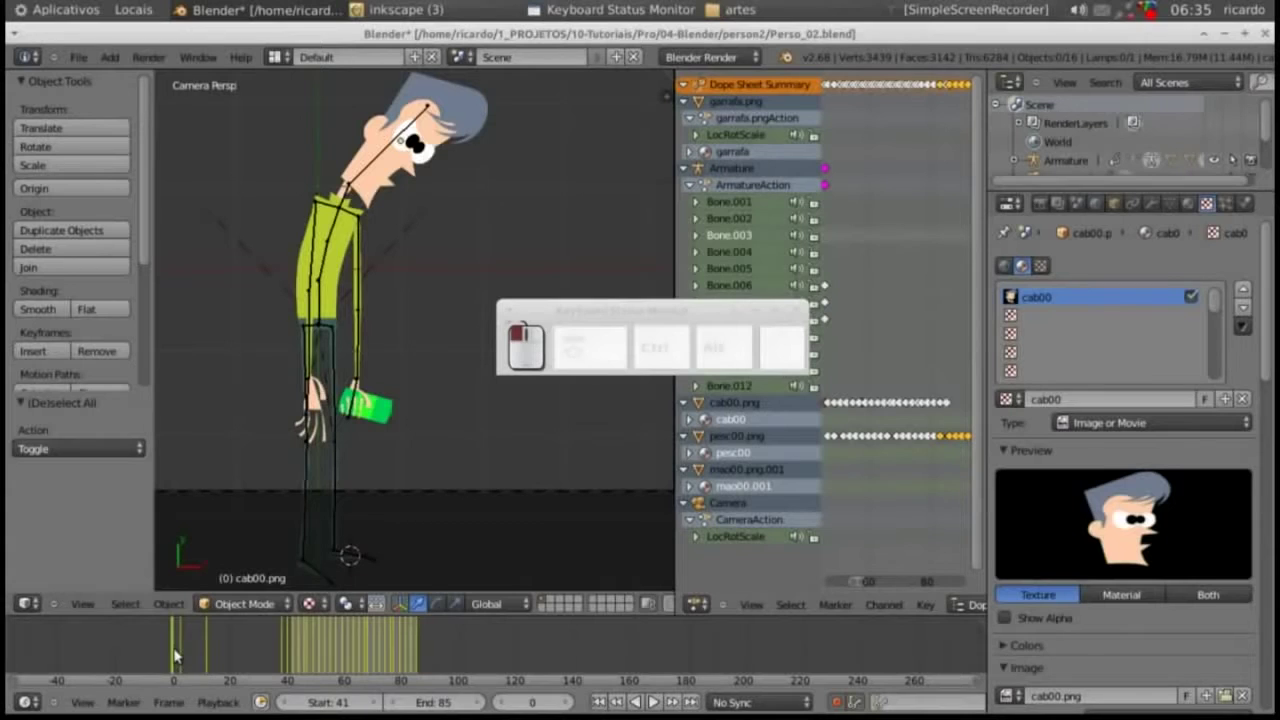
- In Blender, select the head plane cab00.png and scrub the timeline from frame 0 to examine its head image changes
left_click(172, 656)
mouse_move(172, 656)
left_mouse_down()
mouse_move(418, 668)
mouse_move(171, 676)
left_mouse_up()
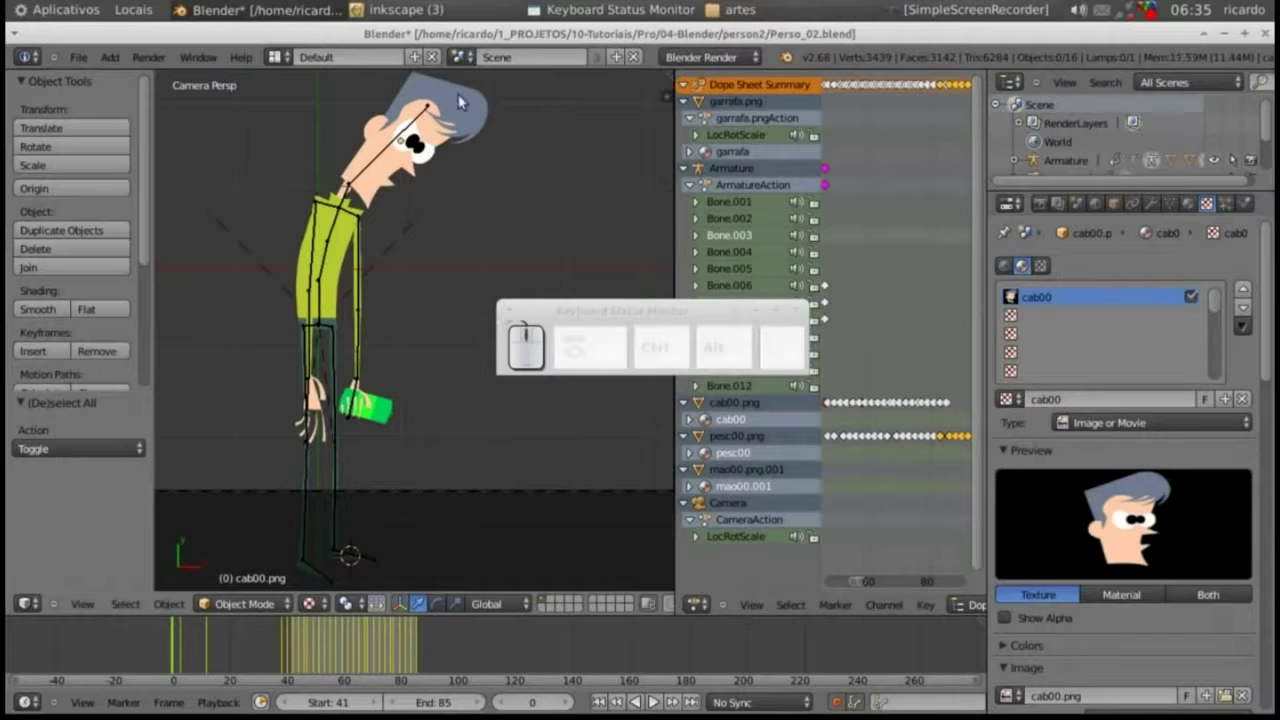
left_click_drag(439, 191, 417, 285)
scroll(383, 298, "up", 5)
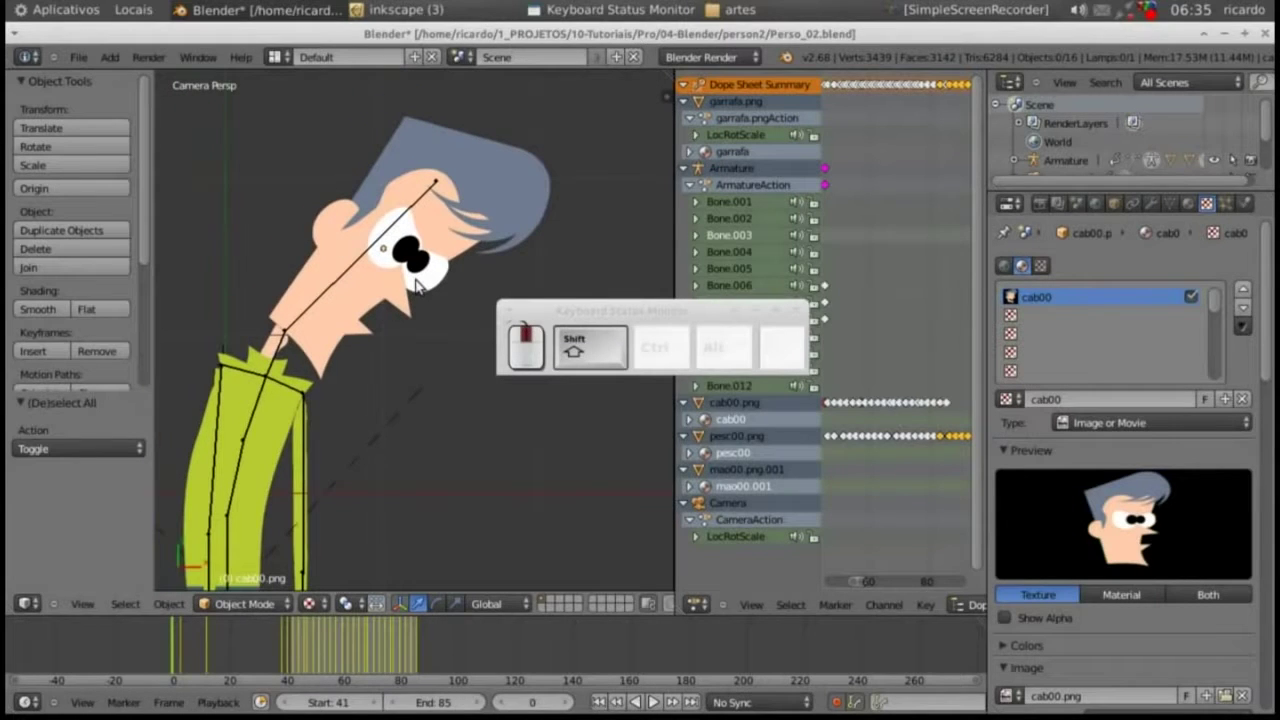
right_click(528, 193)
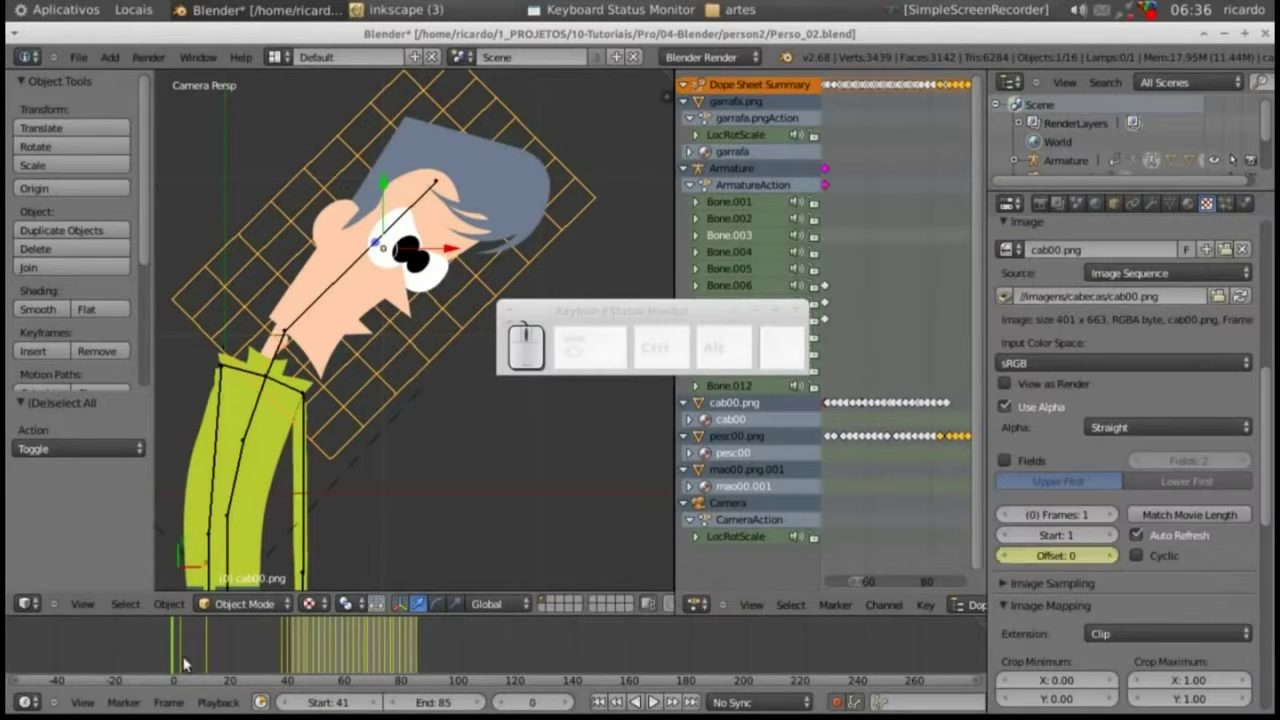
left_click_drag(181, 656, 281, 666)
left_click_drag(394, 354, 563, 390)
mouse_move(303, 652)
left_mouse_down()
mouse_move(375, 658)
mouse_move(269, 643)
mouse_move(353, 651)
mouse_move(310, 651)
left_mouse_up()
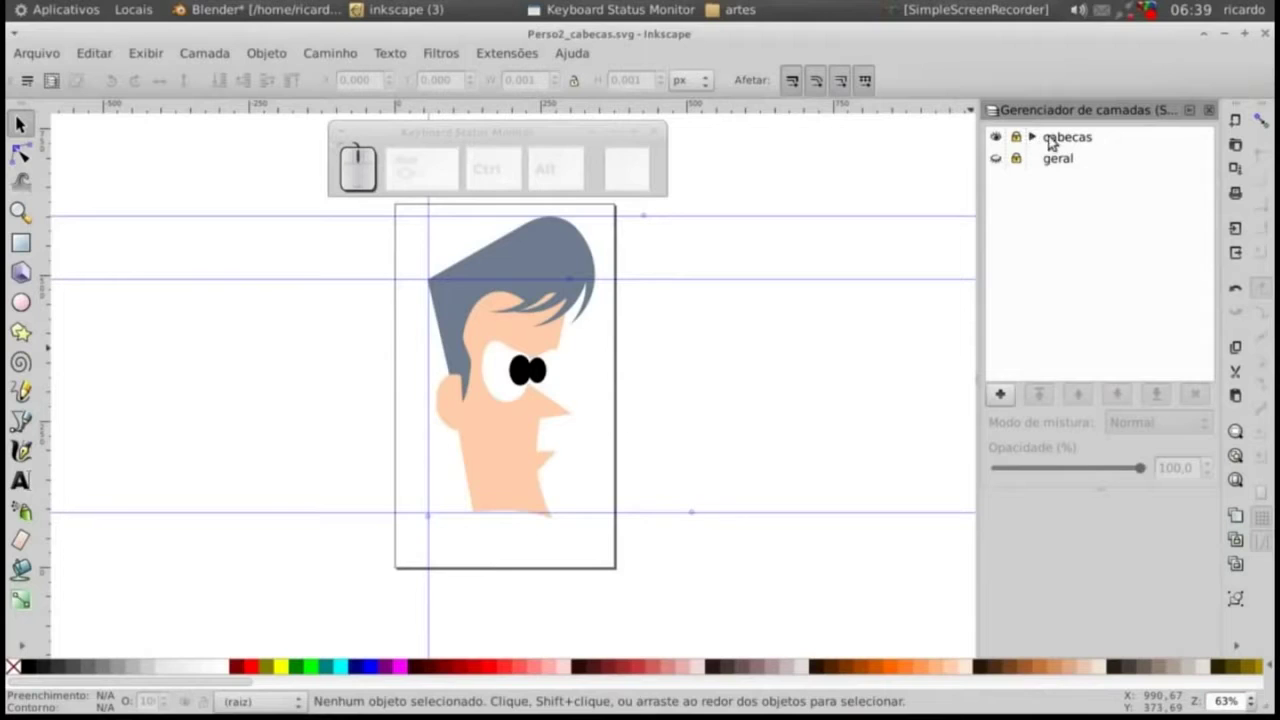
- In Inkscape, expand the cabecas layer, hide cab01, and examine head variants cab01b, cab02, cab02b, cab03 and cab06 one at a time
left_click(1033, 138)
left_click(1074, 160)
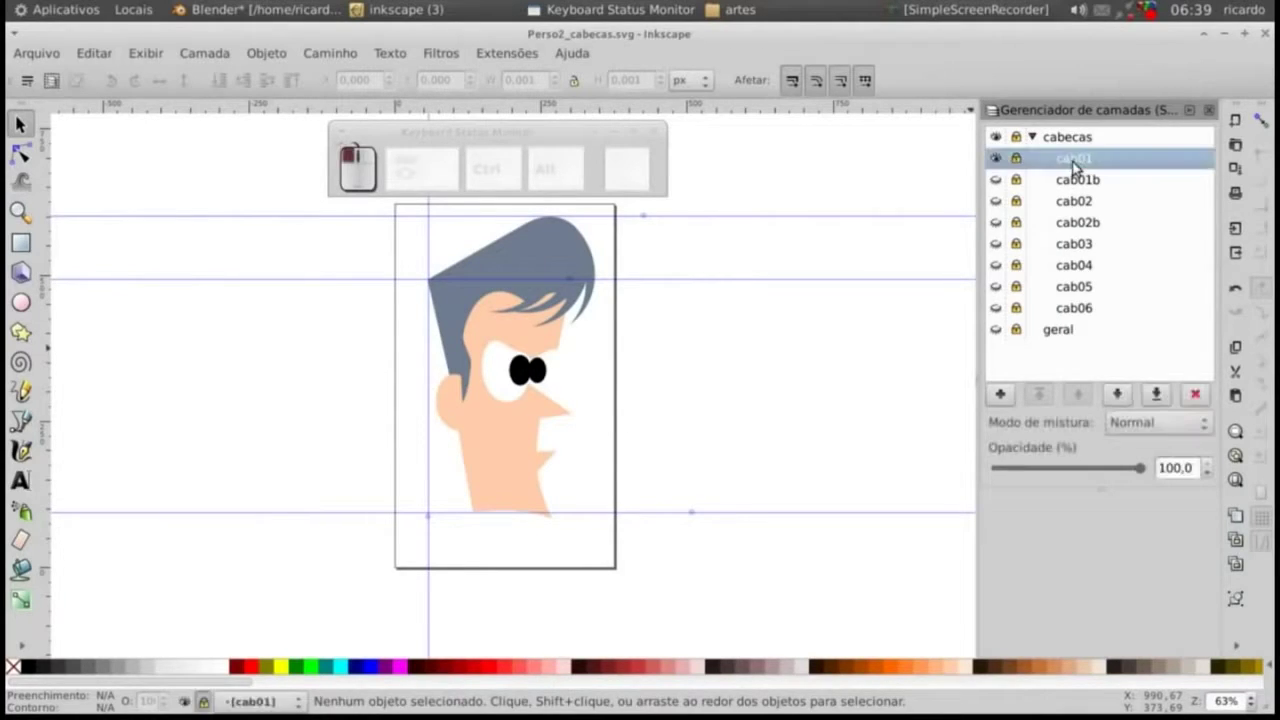
left_click(995, 159)
left_click(995, 179)
left_click(995, 180)
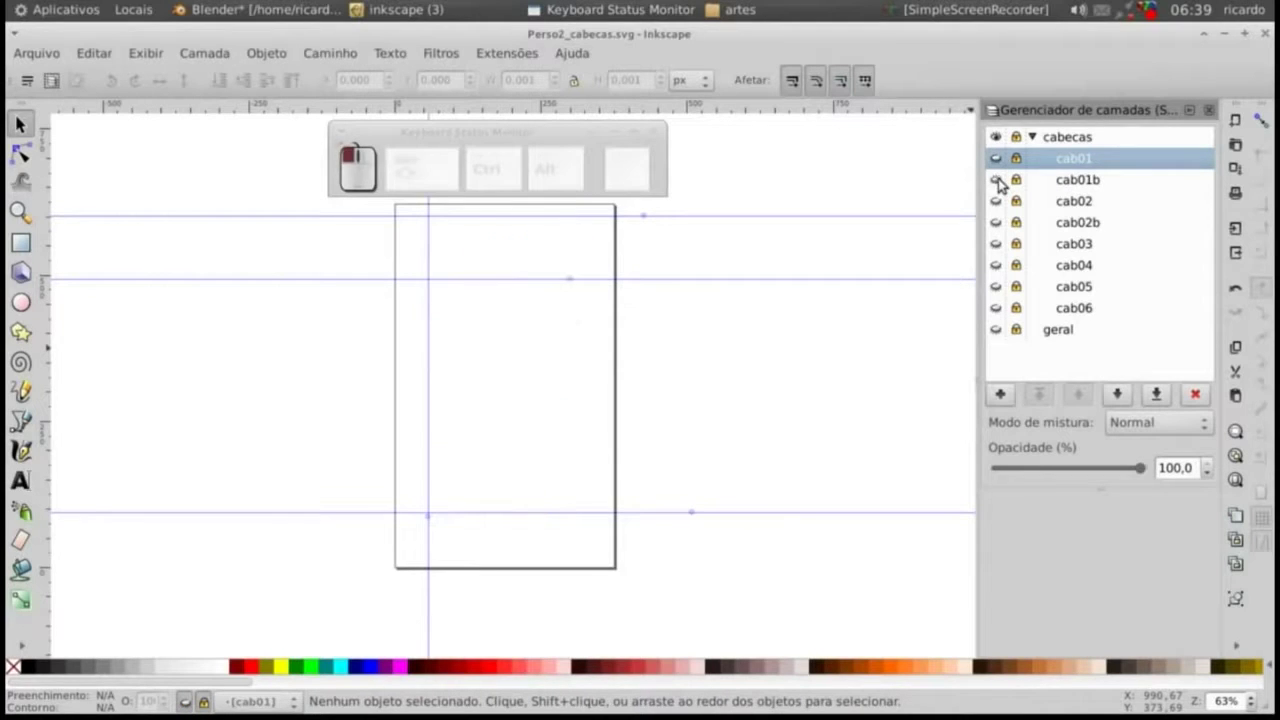
left_click(995, 201)
left_click(995, 201)
left_click(995, 222)
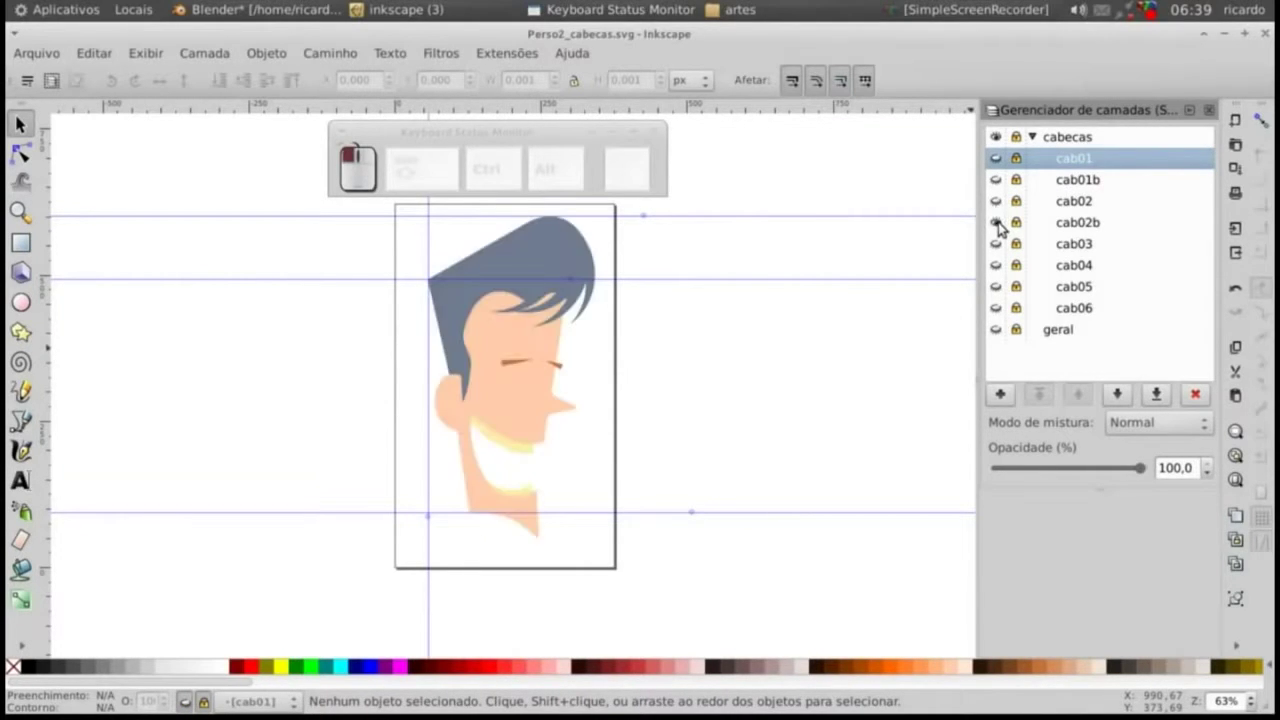
left_click(995, 222)
left_click(995, 244)
left_click(995, 244)
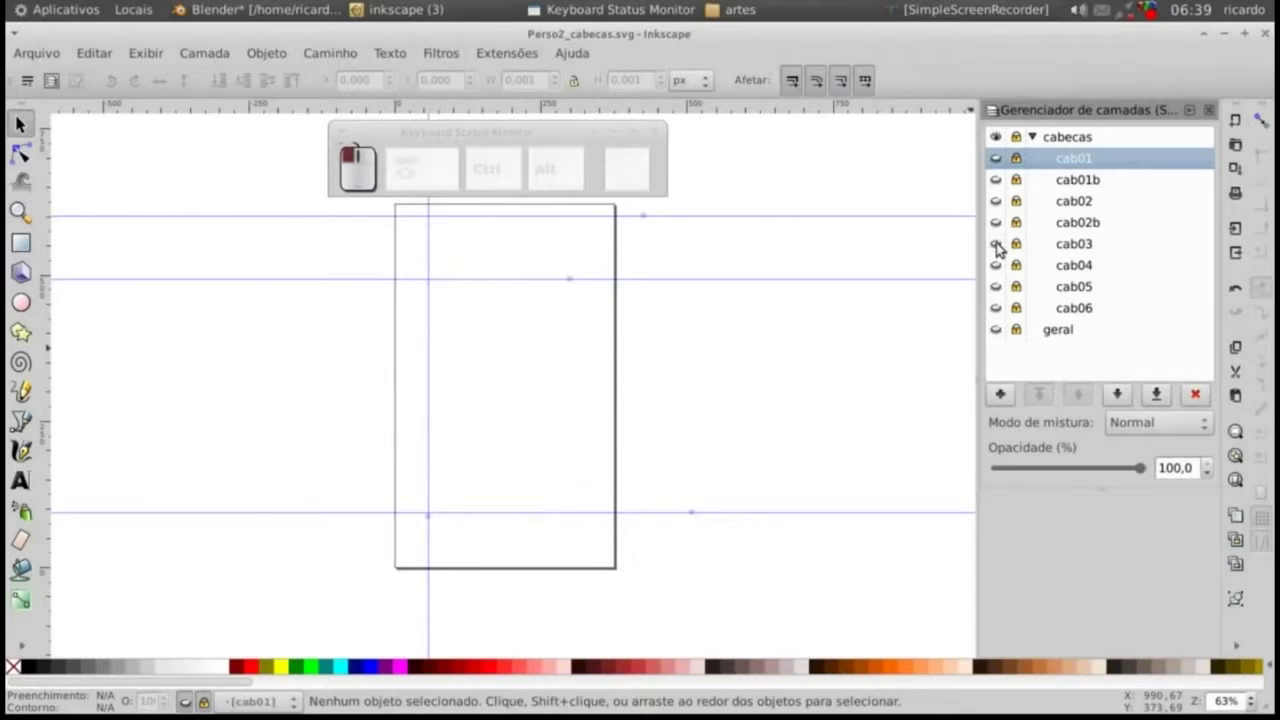
left_click(995, 308)
left_click(995, 308)
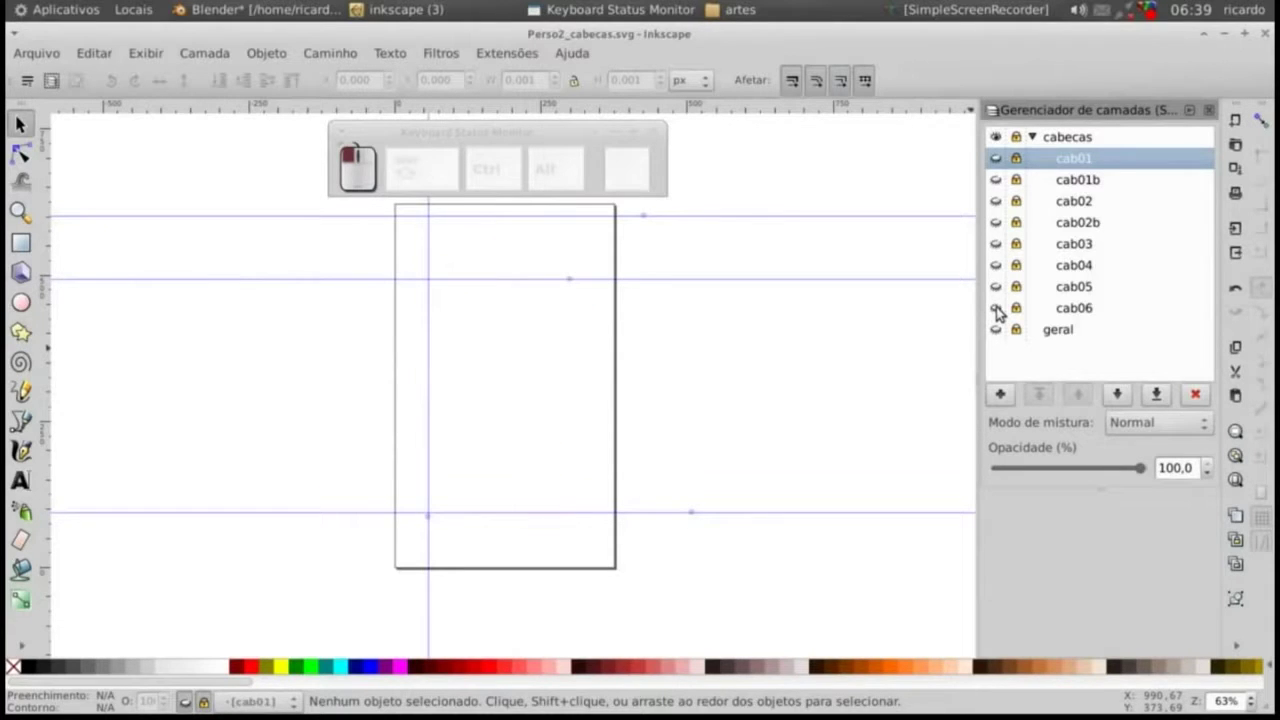
- Show and unlock the cab01 layer, and try moving the neck corner node of the face path
left_click(996, 159)
left_click(1016, 159)
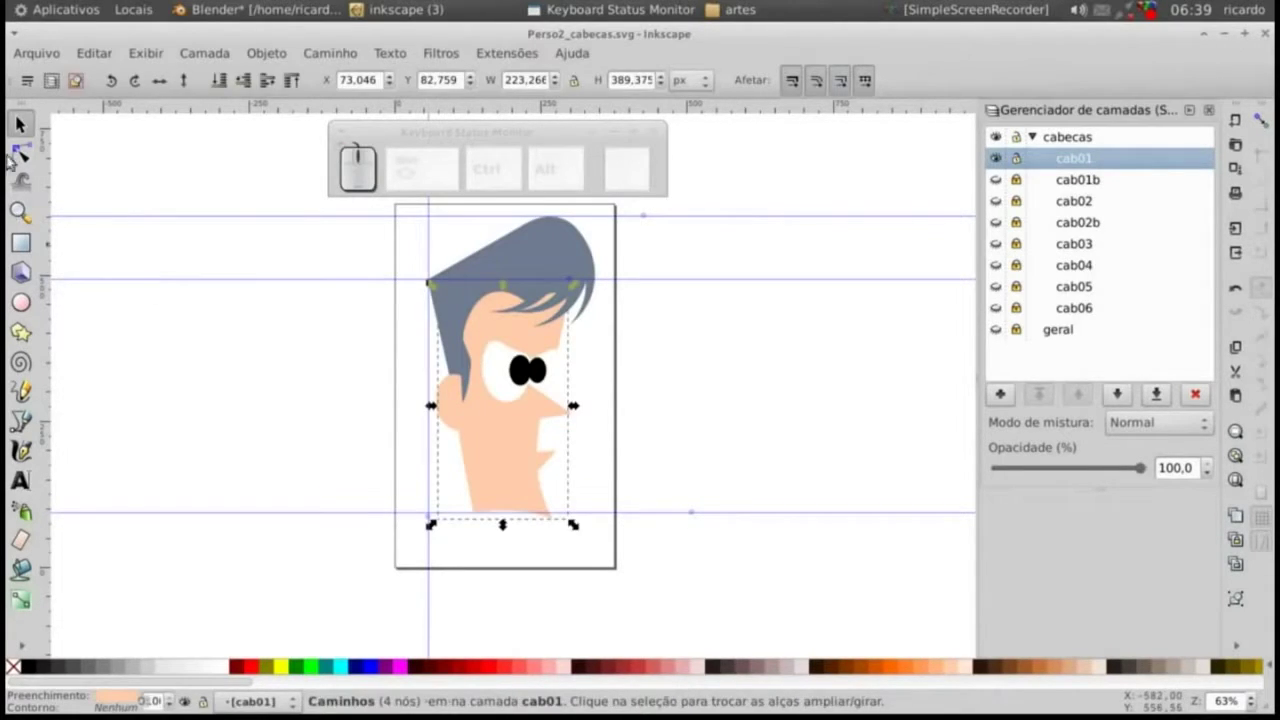
left_click(20, 154)
mouse_move(563, 528)
left_mouse_down()
mouse_move(583, 546)
mouse_move(568, 520)
left_mouse_up()
key("ctrl+z")
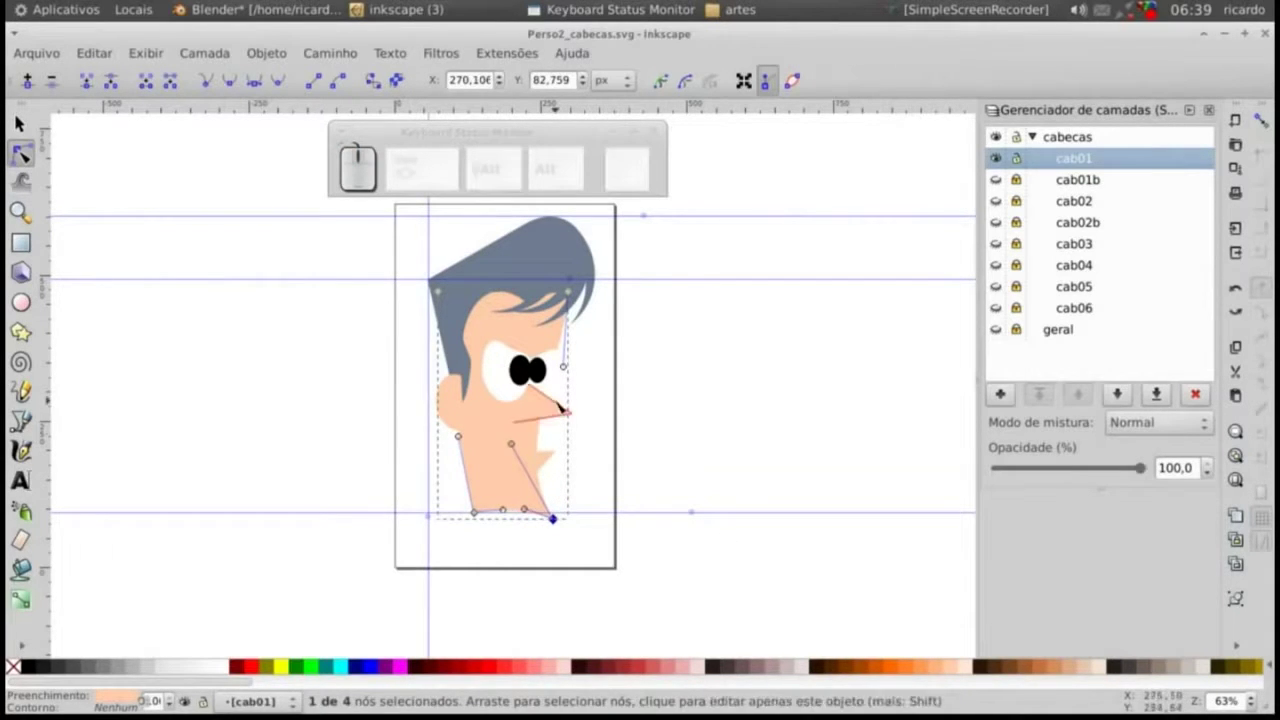
- Try stretching the nose by moving its tip node outward to about X 370, Y 249 px
left_click(564, 416)
left_click_drag(569, 413, 611, 424)
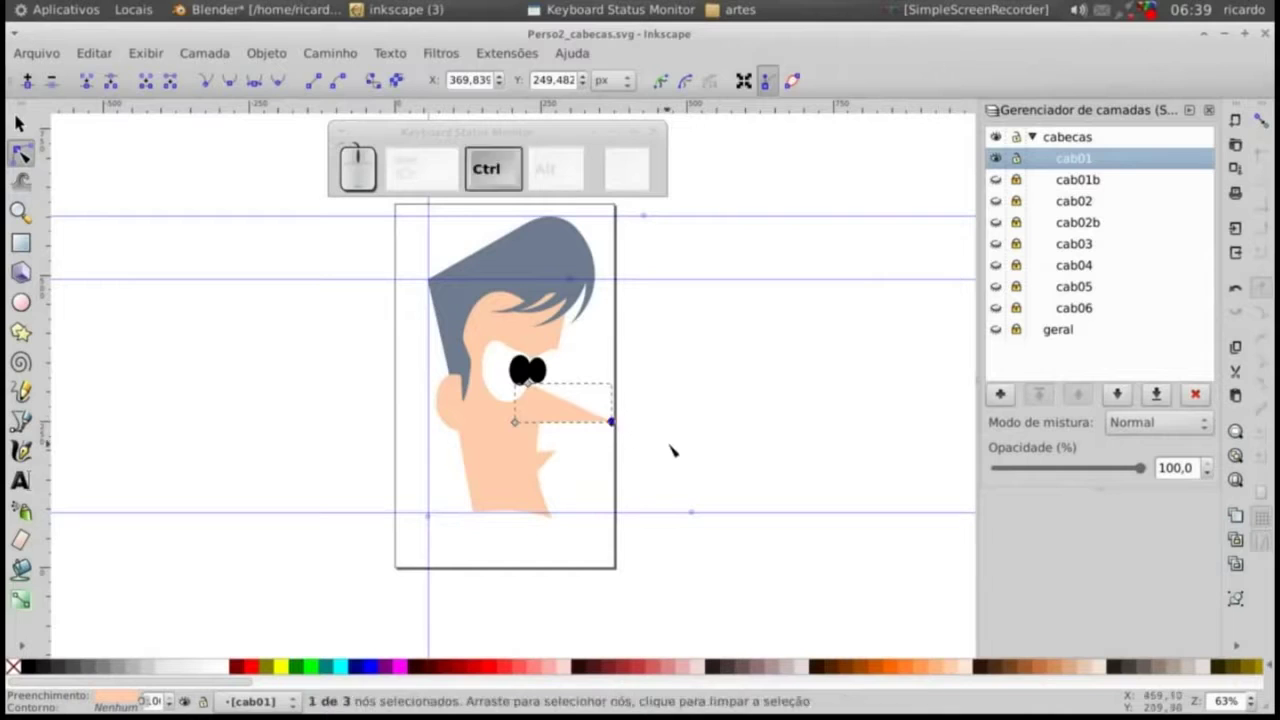
key("ctrl+z")
- Try shifting the upper node of the hair path, and inspect the nodes of the ear shape
left_click(517, 255)
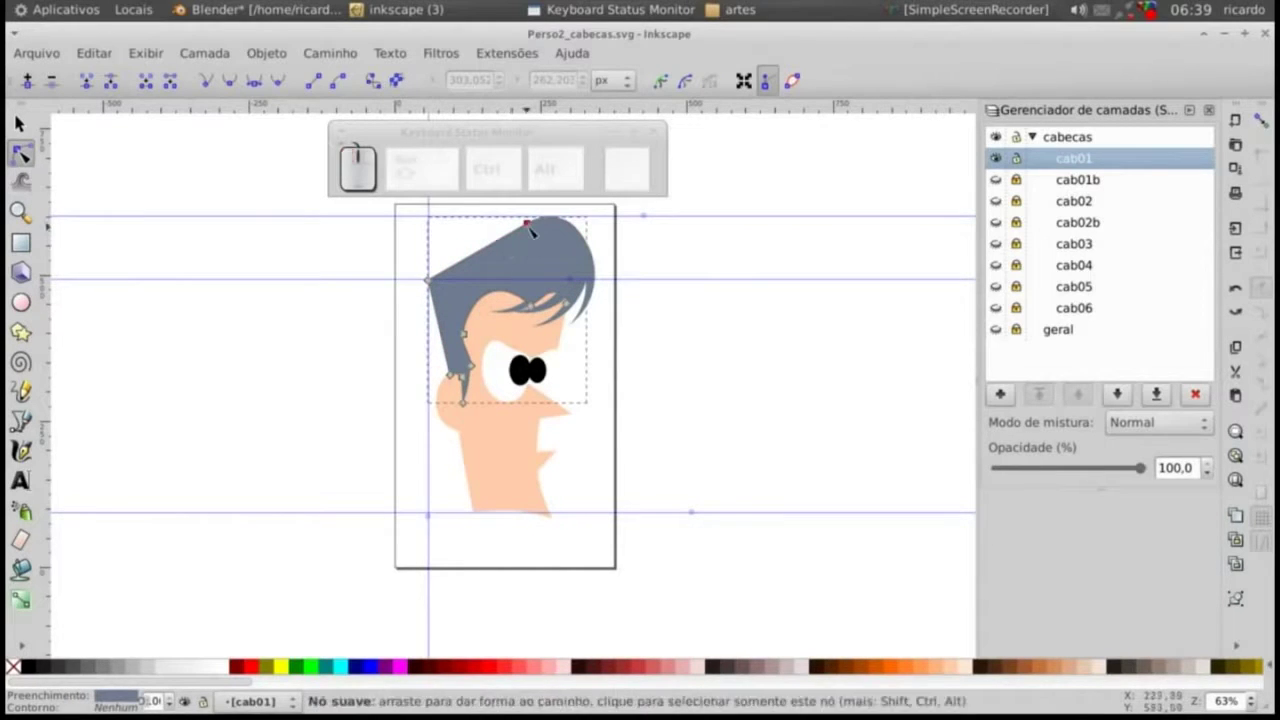
left_click_drag(528, 228, 529, 223)
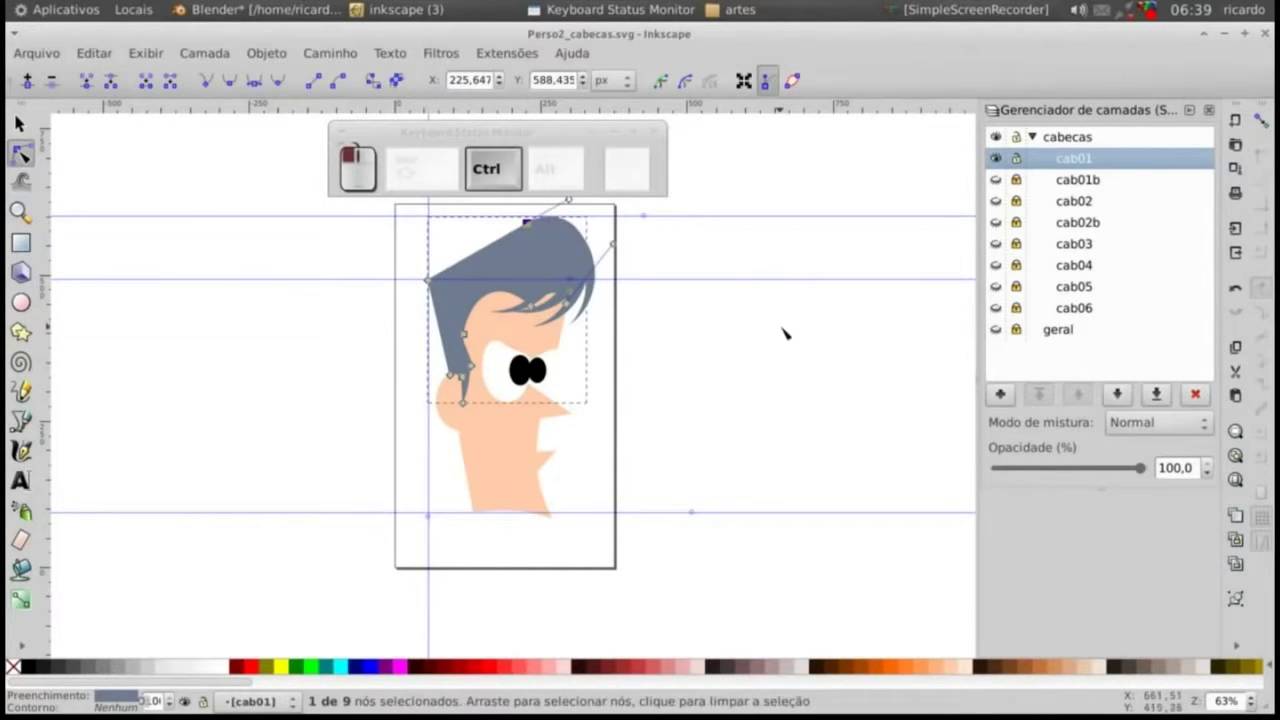
key("ctrl+z")
left_click(450, 405)
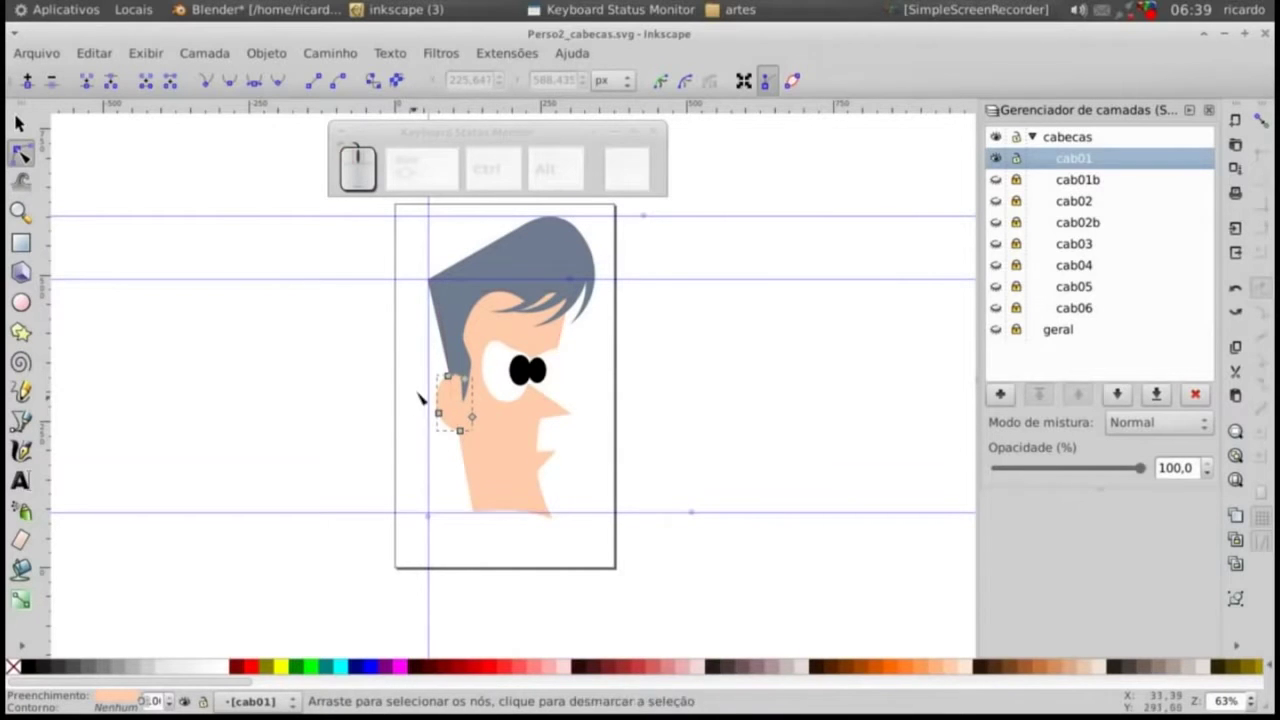
key("s")
left_click(189, 409)
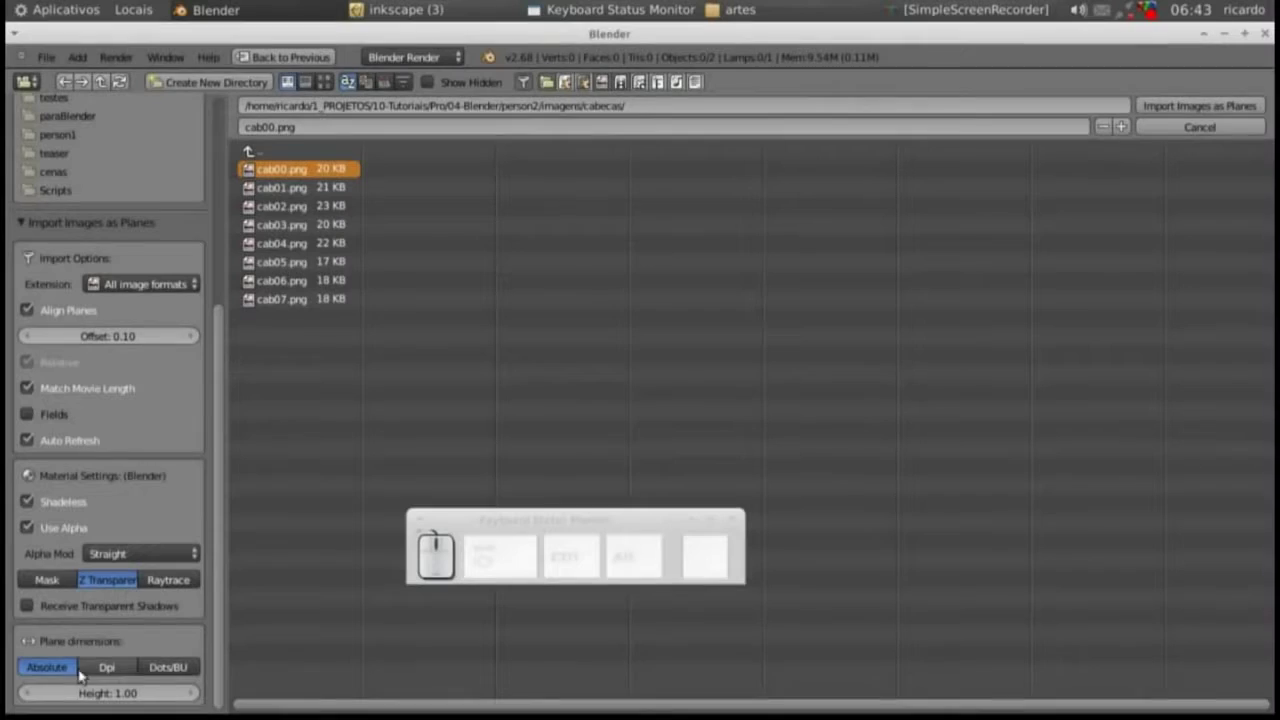
- In Blender, import cab00.png as an image plane and set the viewport shading to Texture
left_click(1250, 110)
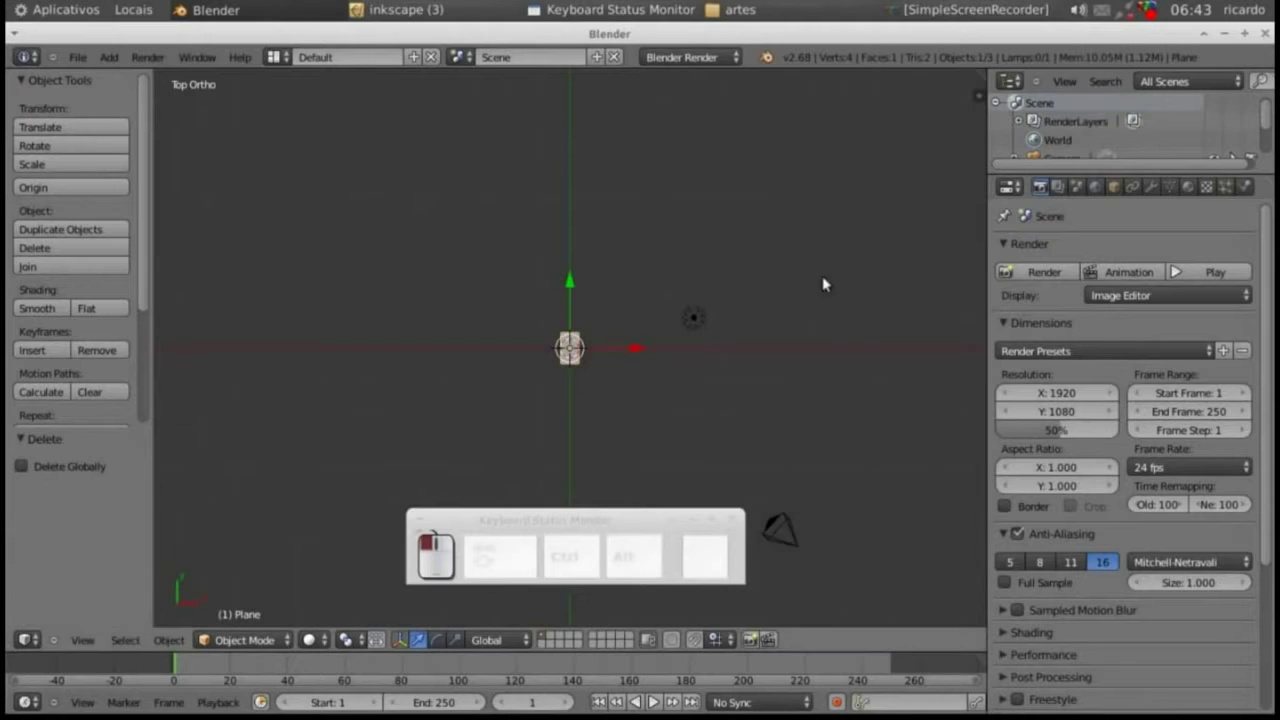
scroll(587, 391, "up", 6)
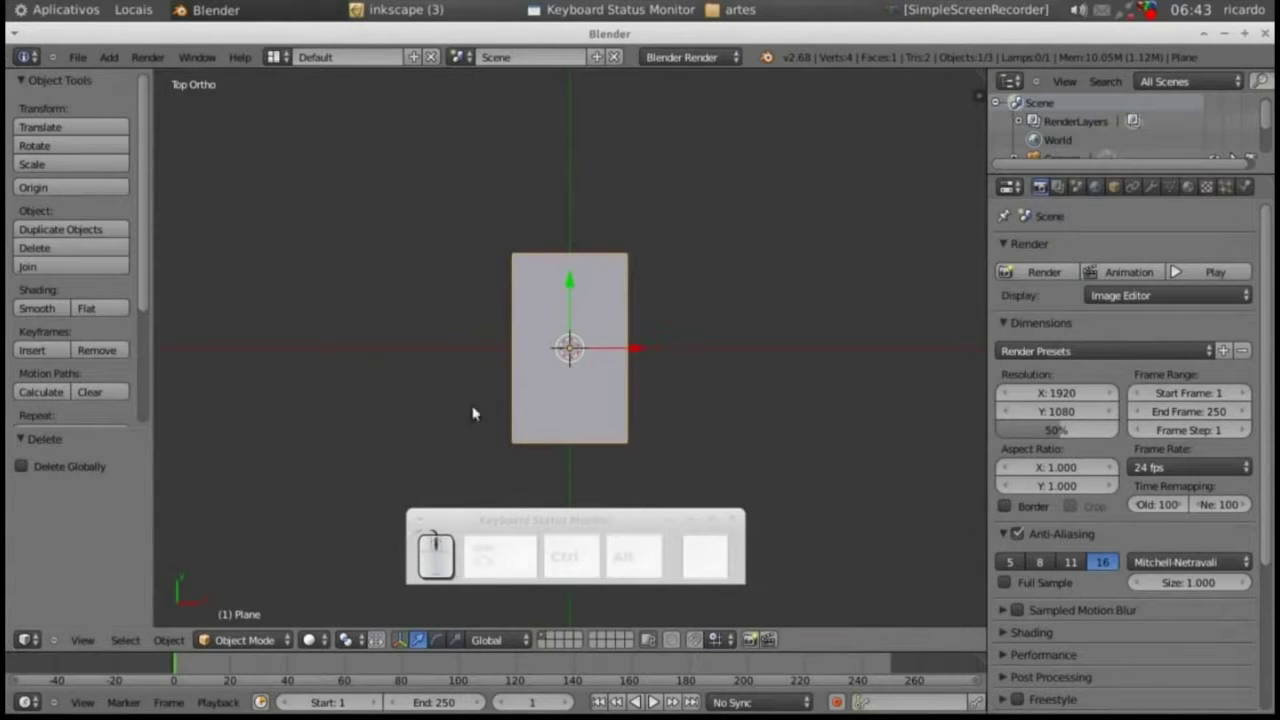
left_click(318, 641)
left_click(340, 560)
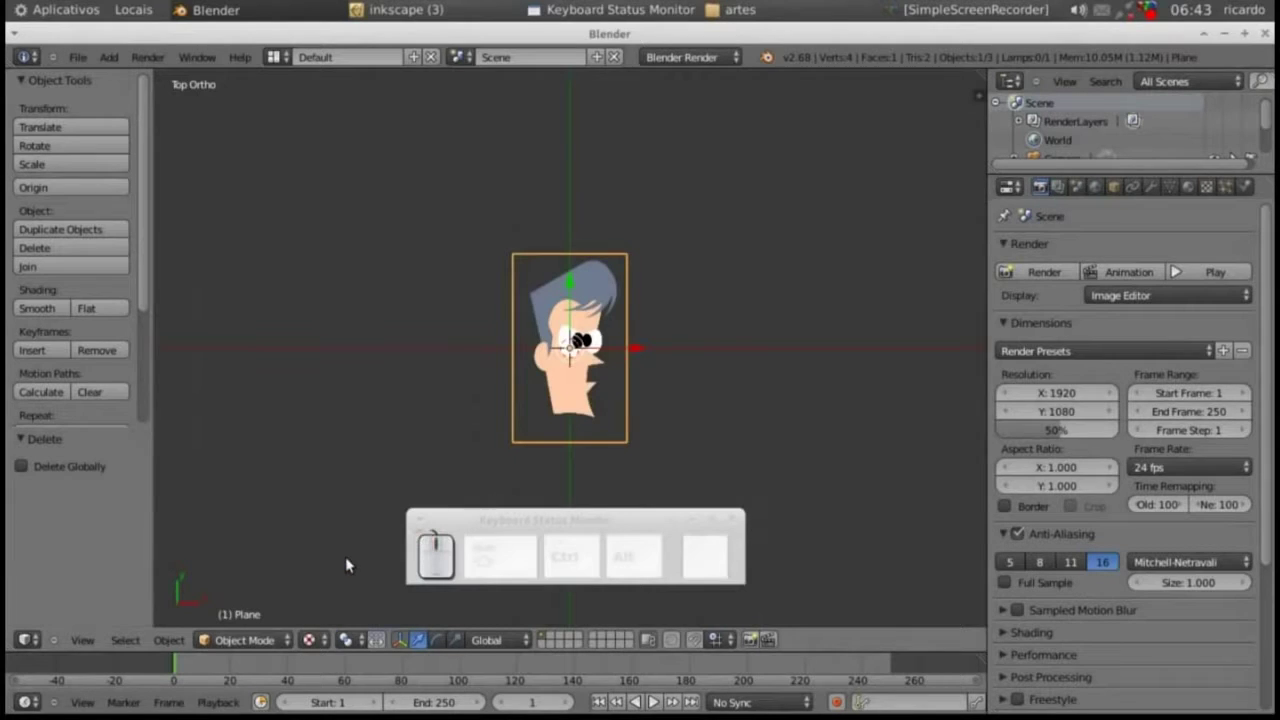
- View the head plane in Rendered viewport shading, and return to Texture shading
left_click(312, 640)
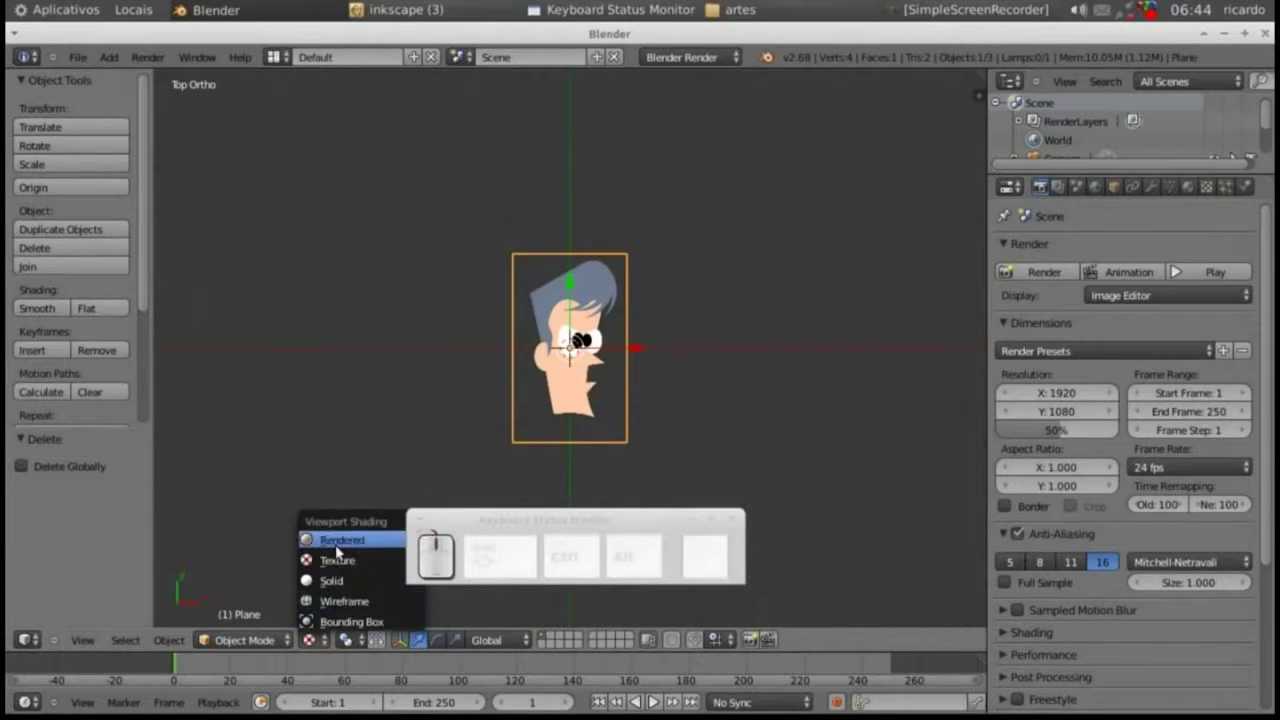
left_click(337, 544)
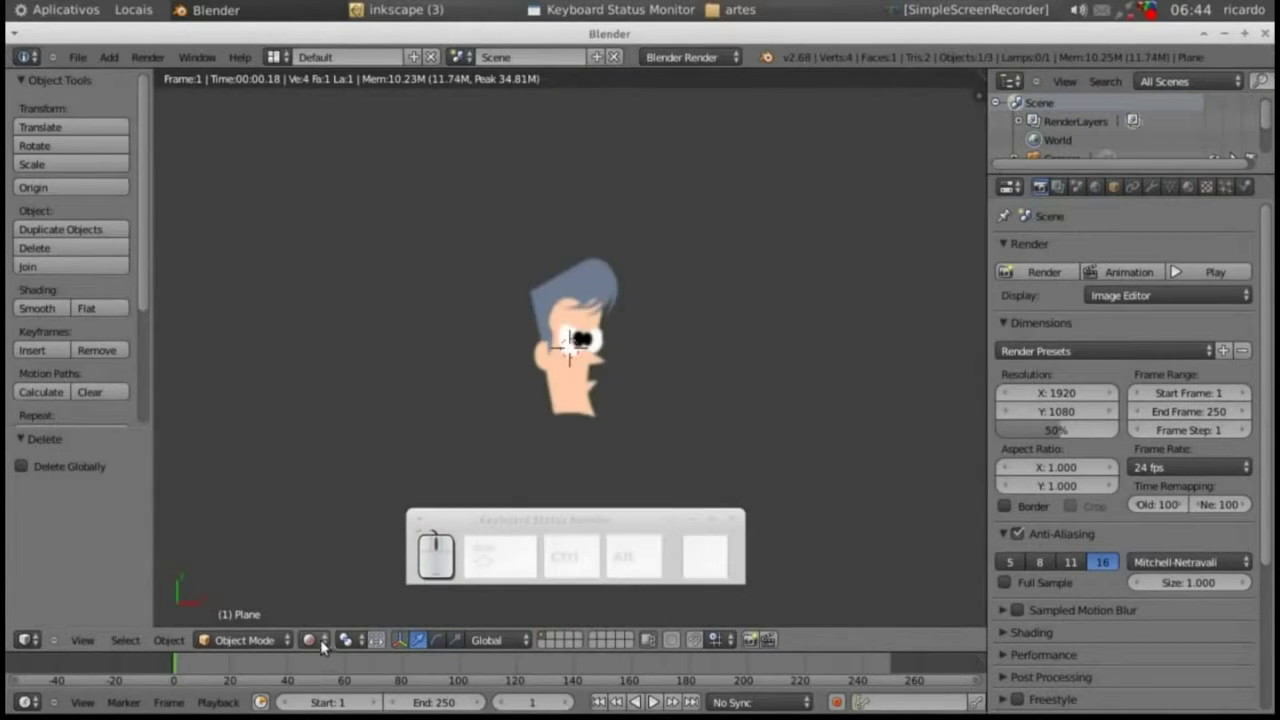
left_click(320, 640)
left_click(340, 563)
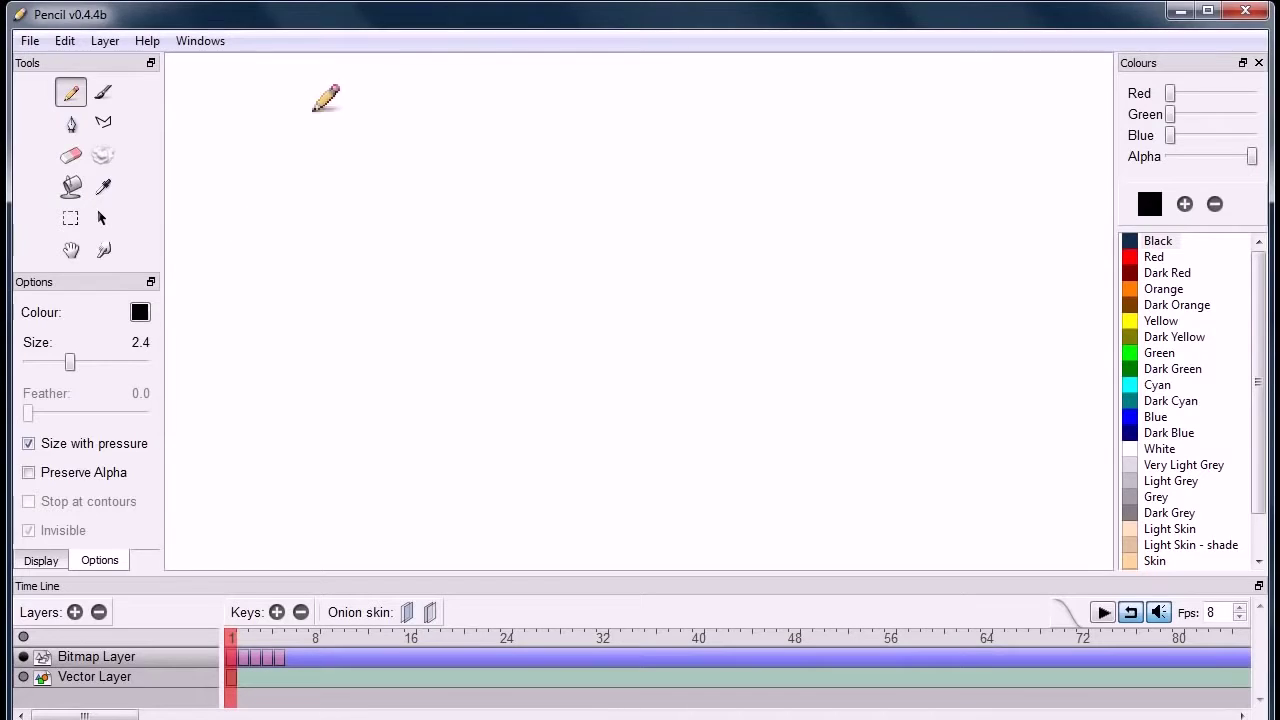
- In Pencil, sketch a small circle on bitmap frame 1 and another on new key 6, adding key 7 after it
mouse_move(257, 117)
left_mouse_down()
mouse_move(210, 168)
mouse_move(290, 197)
mouse_move(267, 140)
mouse_move(243, 117)
left_mouse_up()
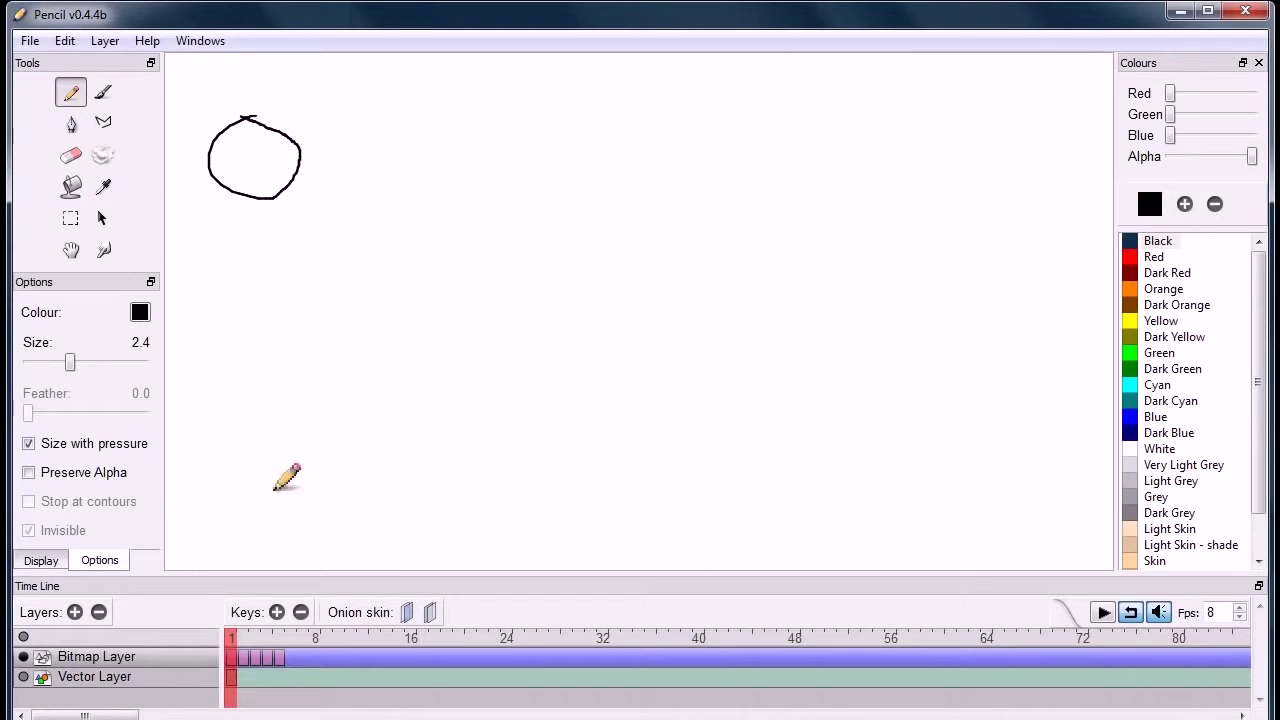
left_click(277, 612)
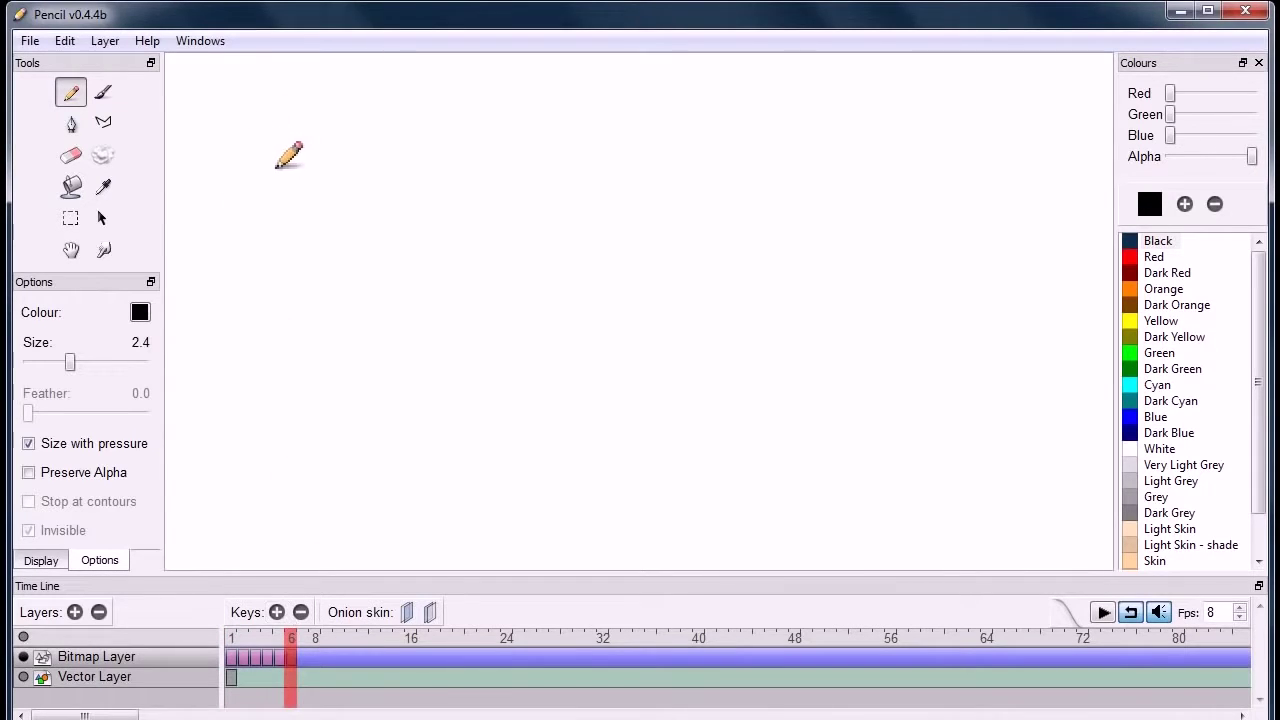
mouse_move(276, 167)
left_mouse_down()
mouse_move(234, 237)
mouse_move(284, 173)
mouse_move(246, 149)
left_mouse_up()
left_click(277, 612)
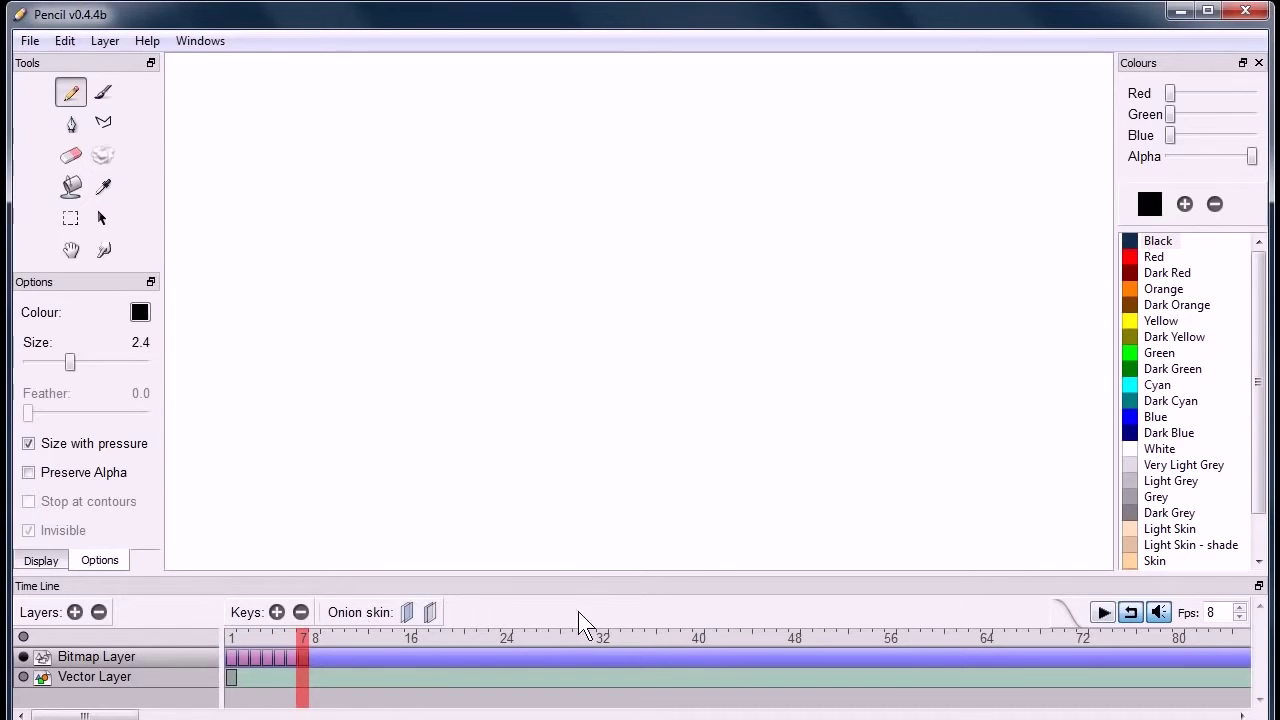
- Turn on the onion skins, sketch freehand loops on bitmap keys 7 and 8, and add another key
left_click(406, 612)
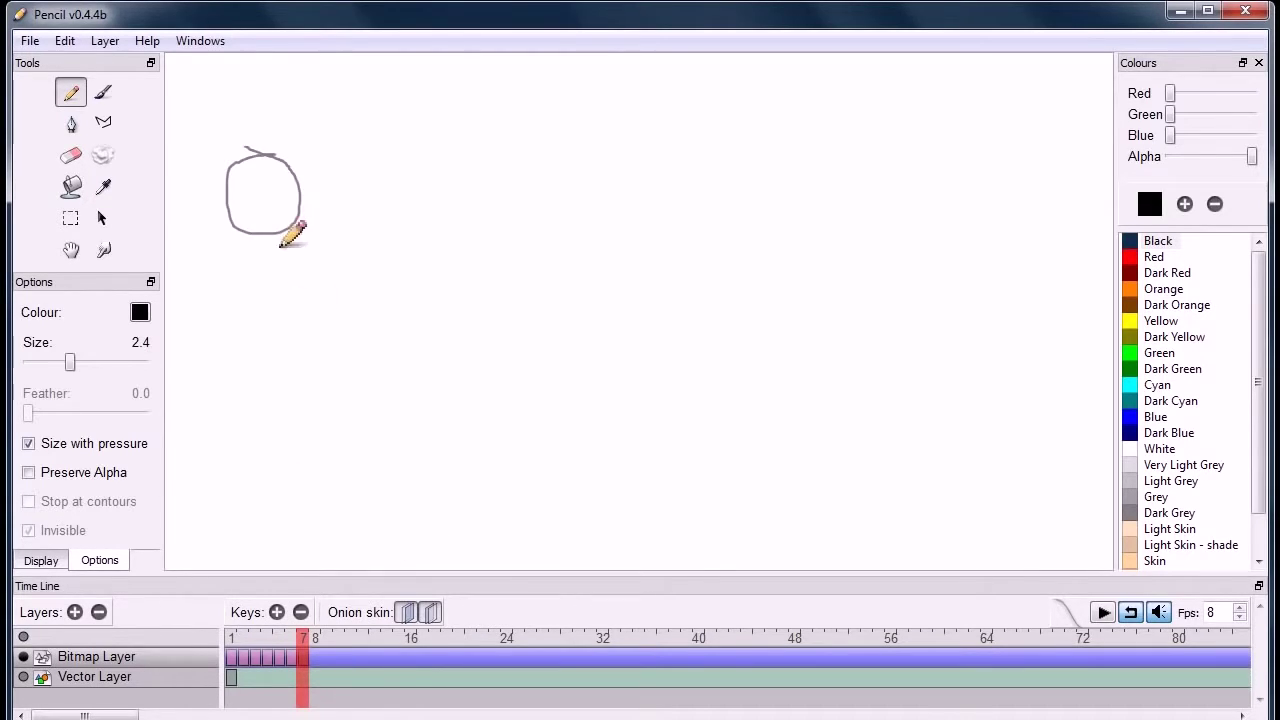
mouse_move(278, 186)
left_mouse_down()
mouse_move(310, 235)
mouse_move(282, 188)
mouse_move(291, 292)
mouse_move(322, 206)
left_mouse_up()
left_click(276, 612)
left_click_drag(344, 284, 338, 340)
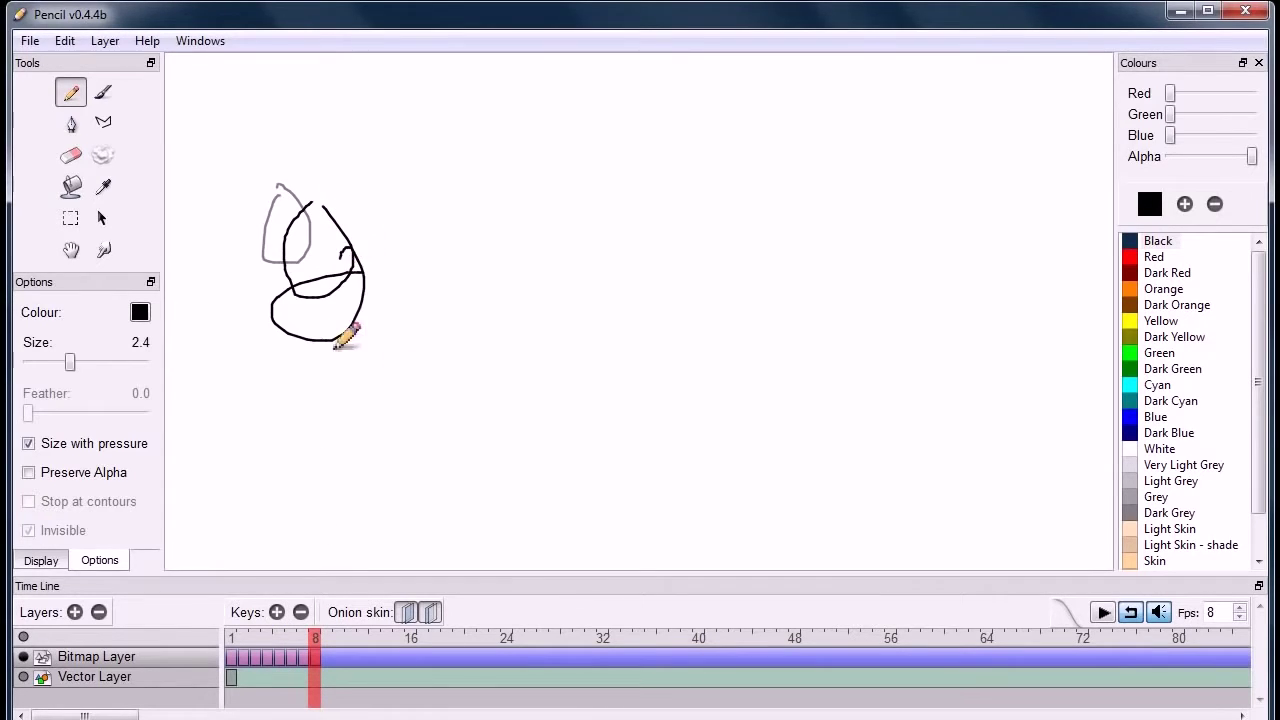
left_click(277, 612)
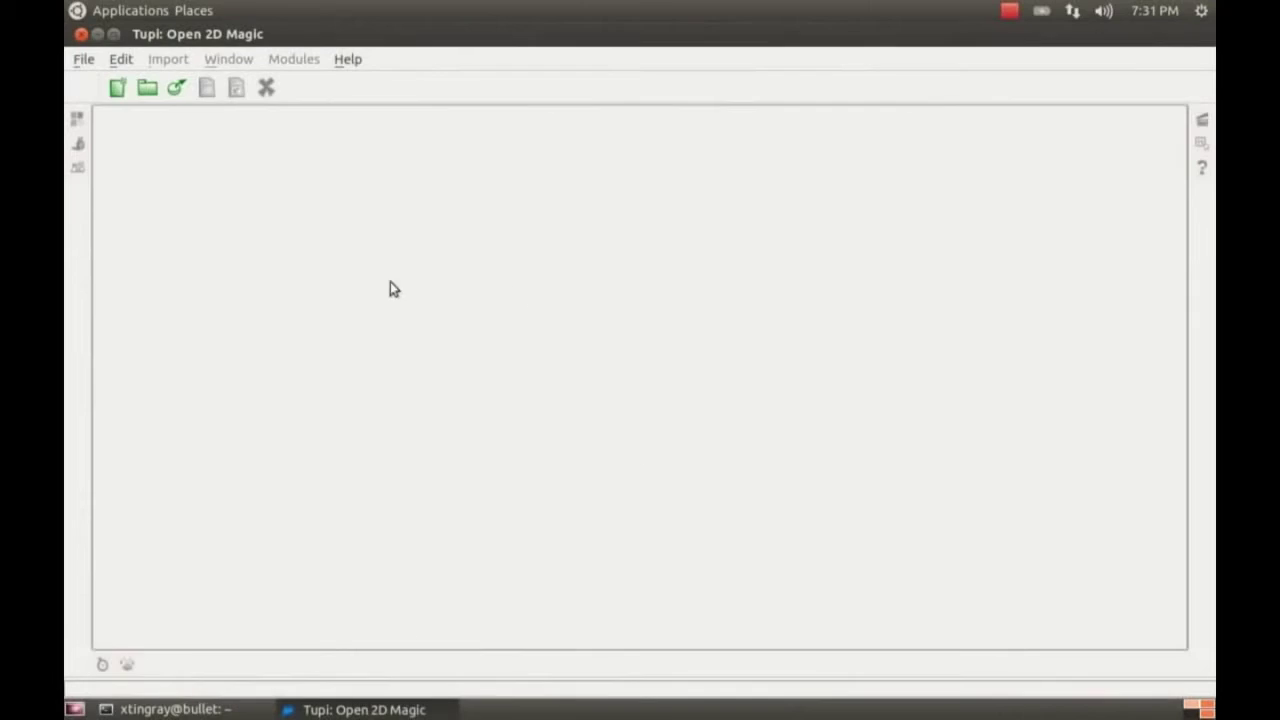
- In Tupi, create the project my_project with the default settings and switch it to Dynamic BG Mode
key("ctrl+n")
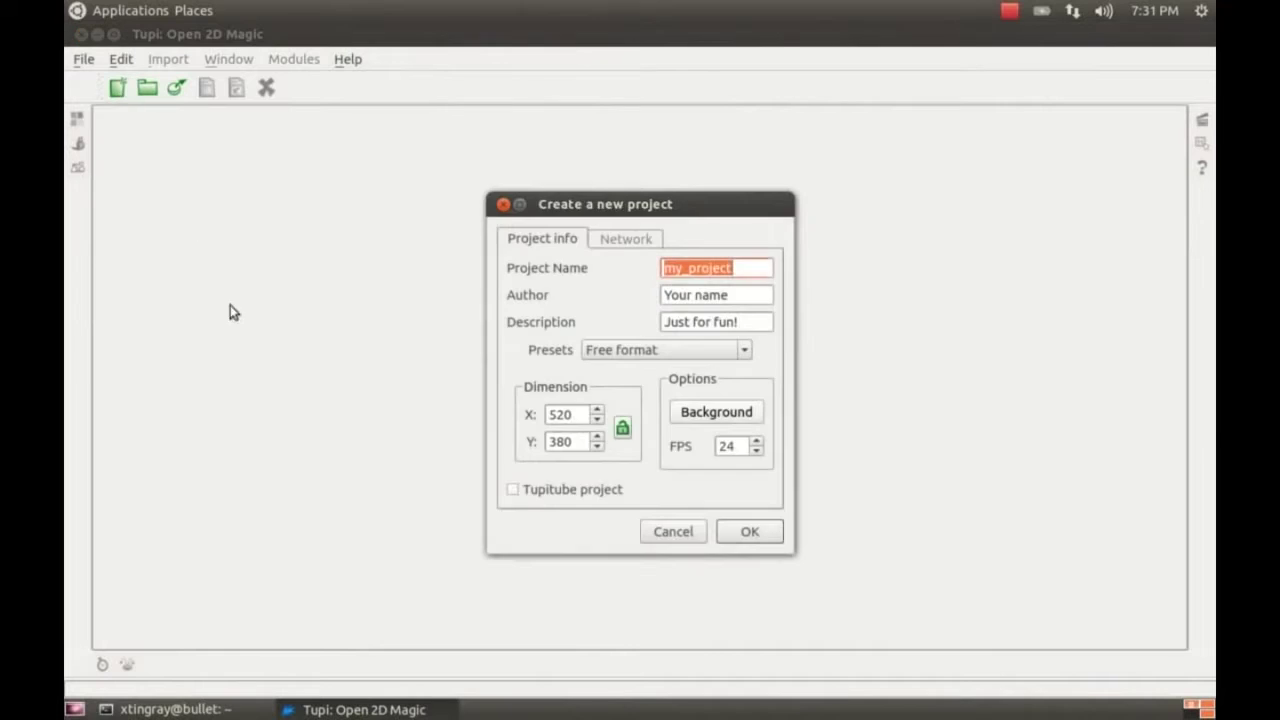
left_click(748, 532)
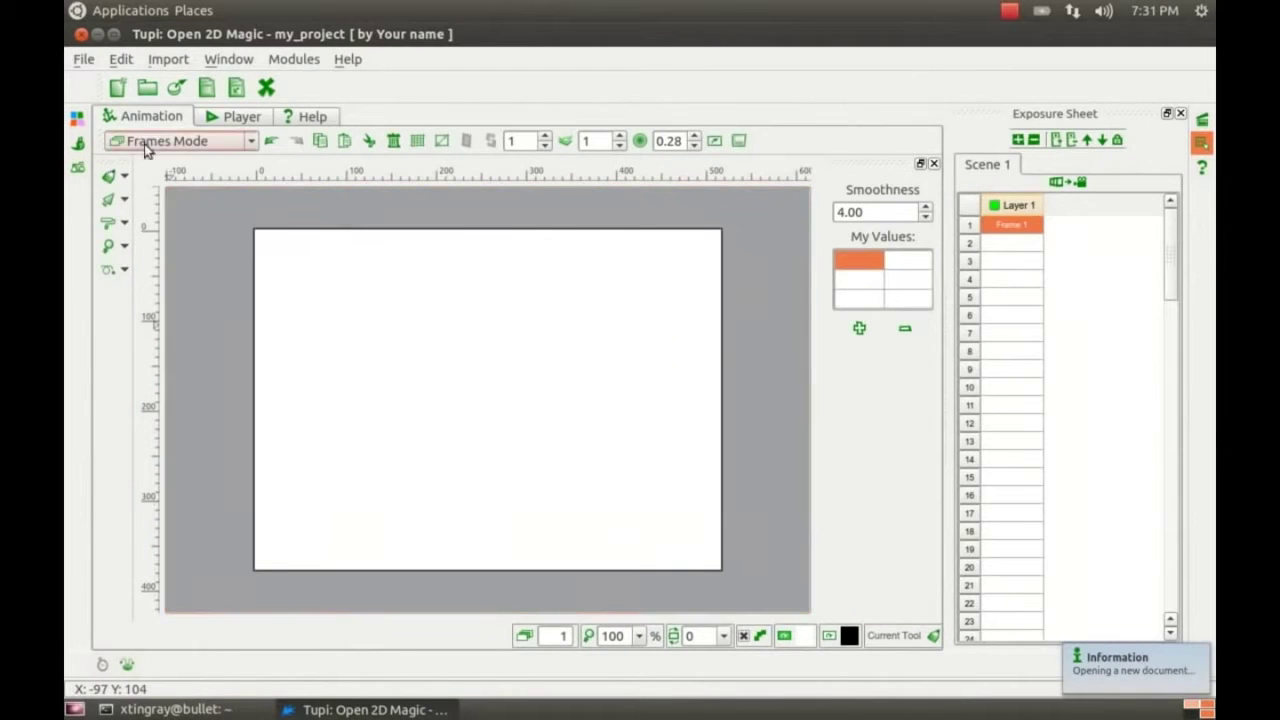
left_click(145, 141)
left_click(183, 190)
- Import the SVG file landscape.svg as the dynamic background and set its shift length to 20
left_click(77, 169)
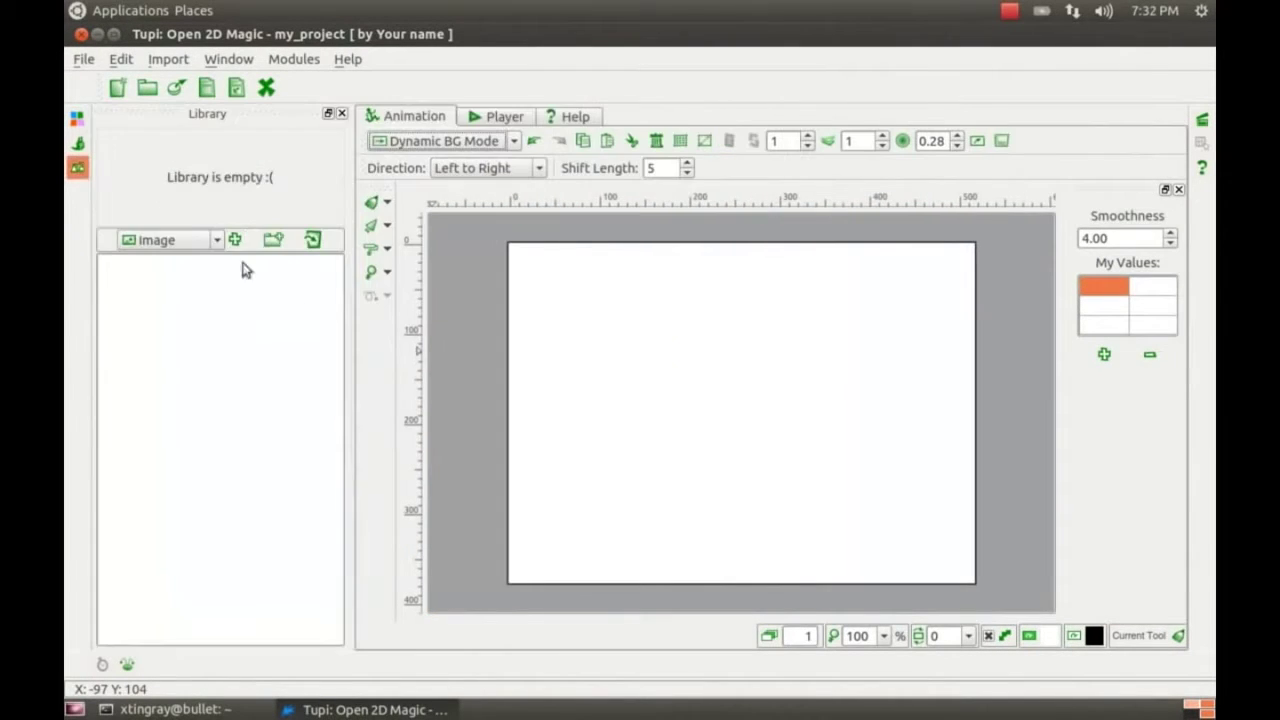
left_click(165, 240)
left_click(200, 274)
left_click(640, 250)
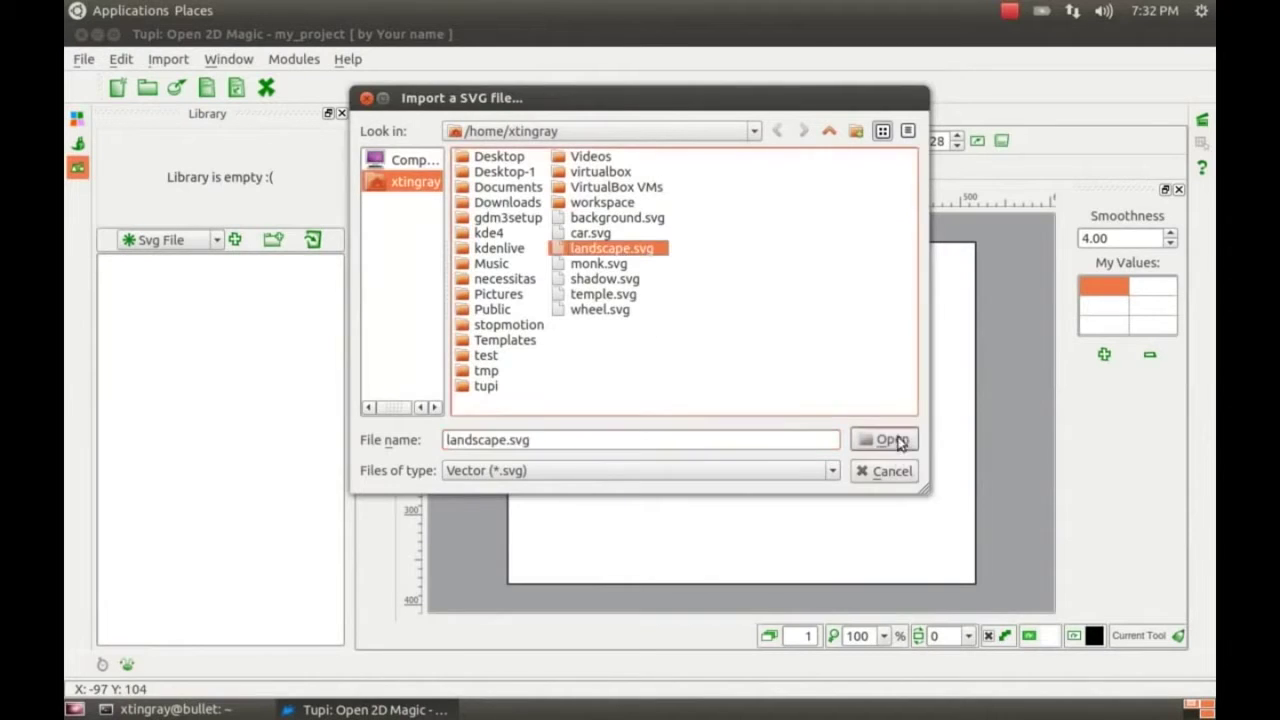
left_click(886, 439)
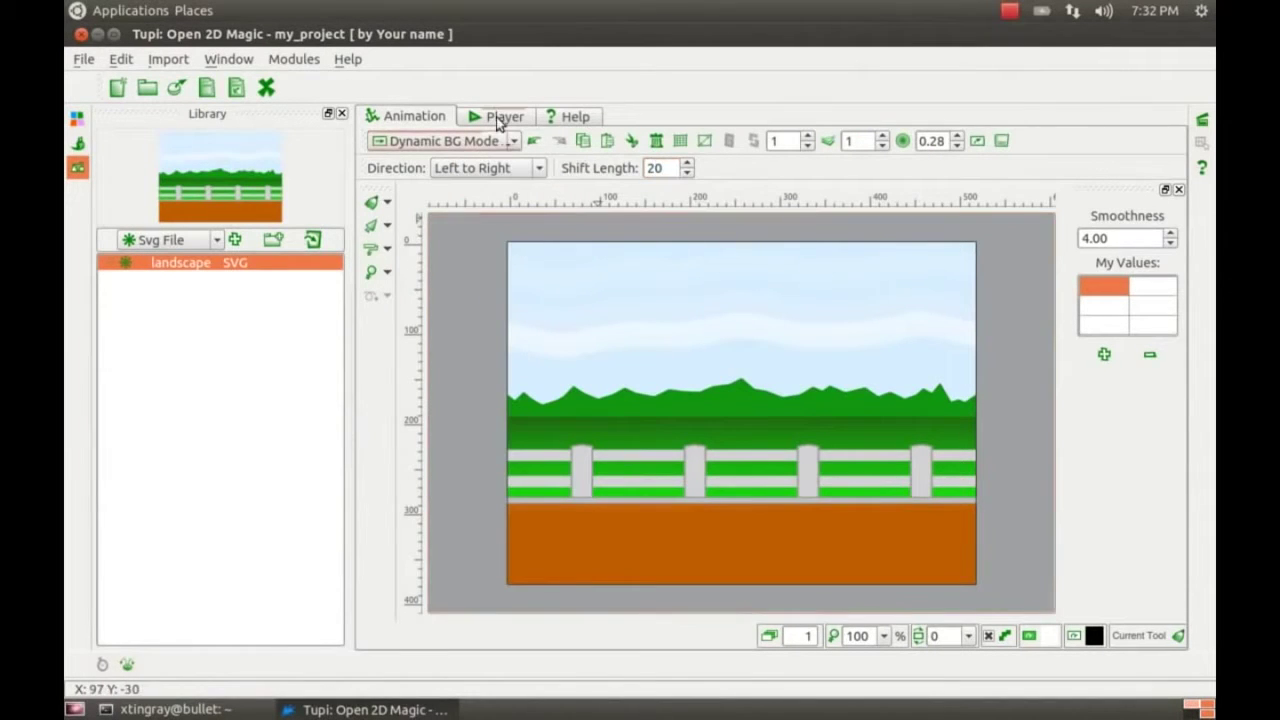
- In Frames Mode, extend Layer 1 to frame 52 and preview the scrolling landscape in the player
left_click(463, 142)
left_click(440, 152)
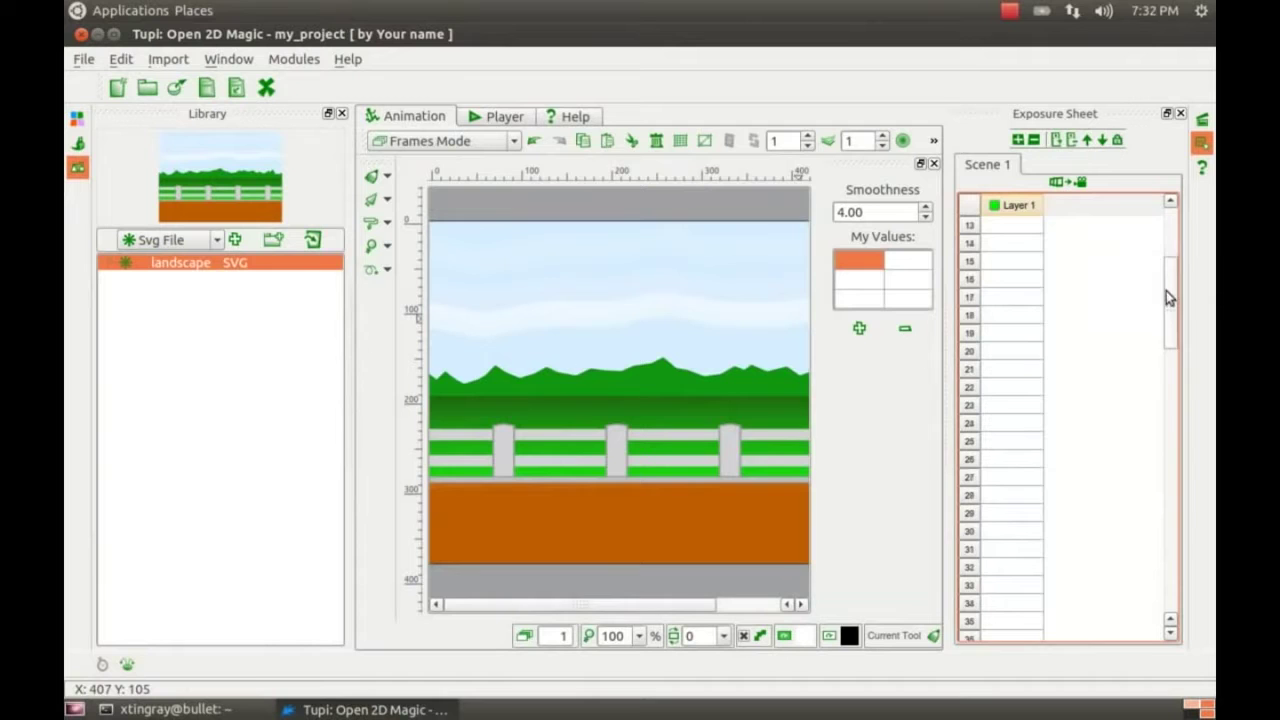
left_click(1021, 501)
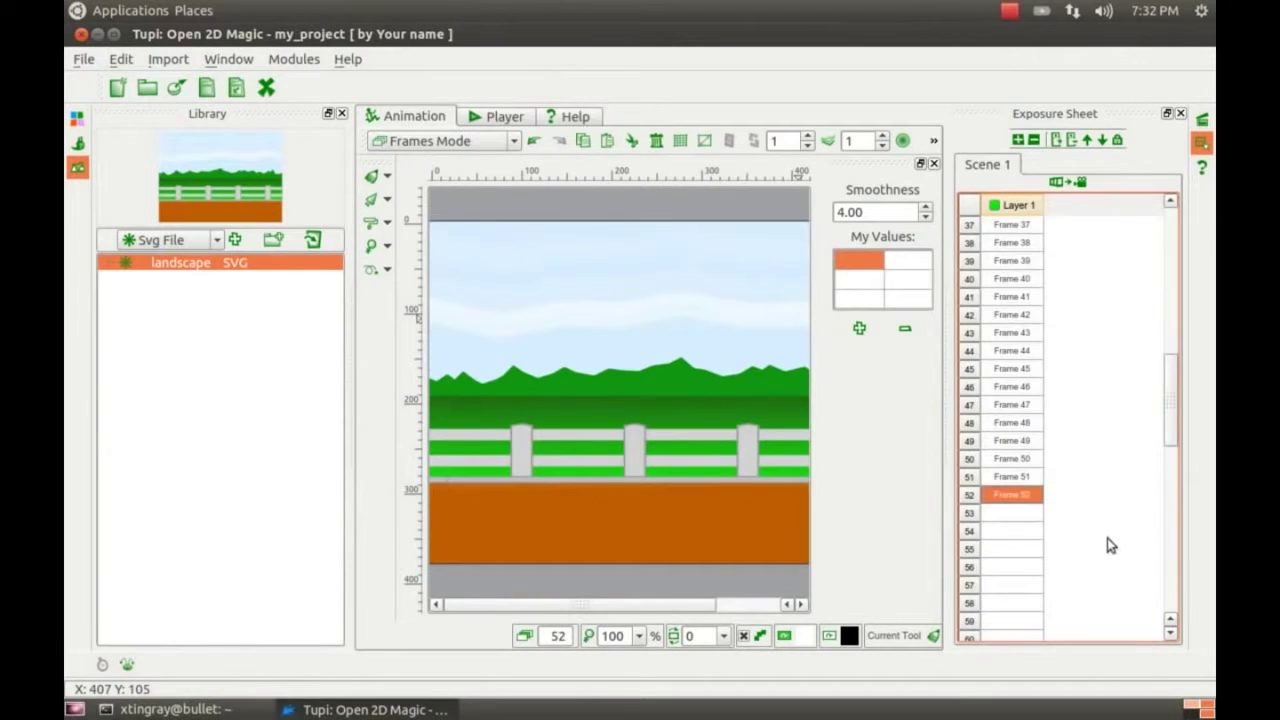
left_click(497, 116)
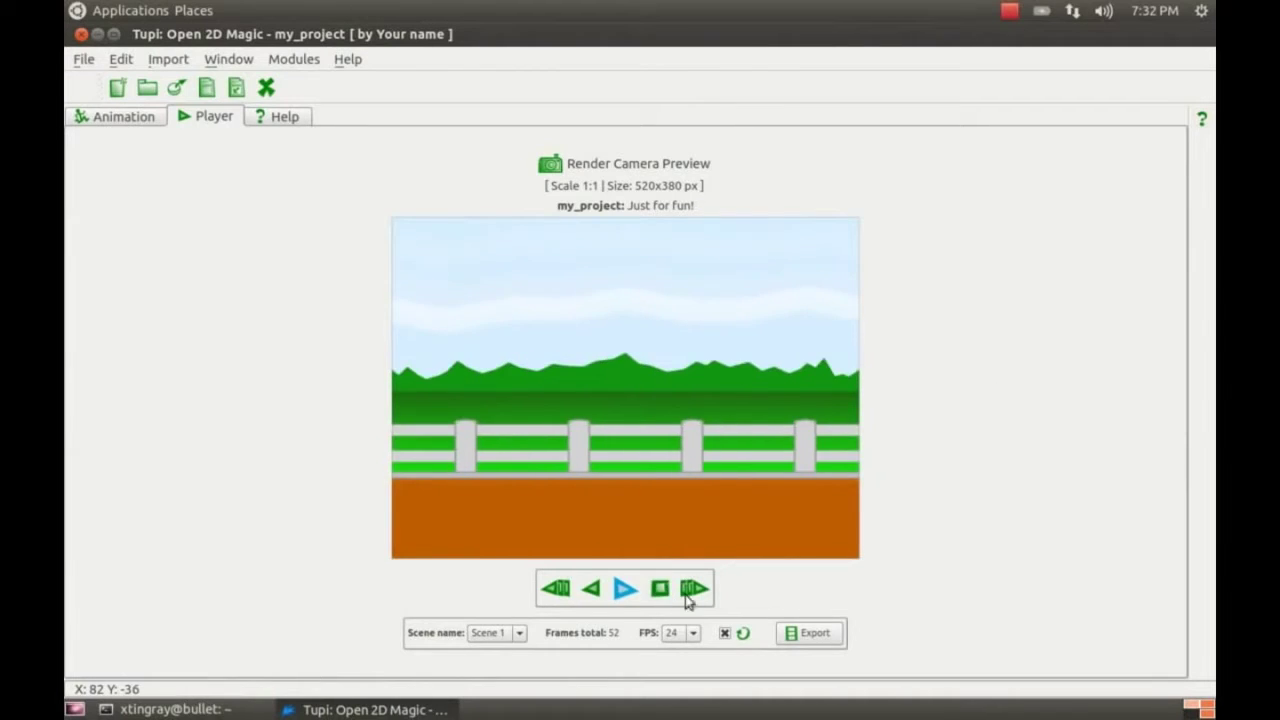
- Switch to Static BG Mode and import the SVG file car.svg over the landscape
left_click(124, 116)
left_click(443, 137)
left_click(443, 174)
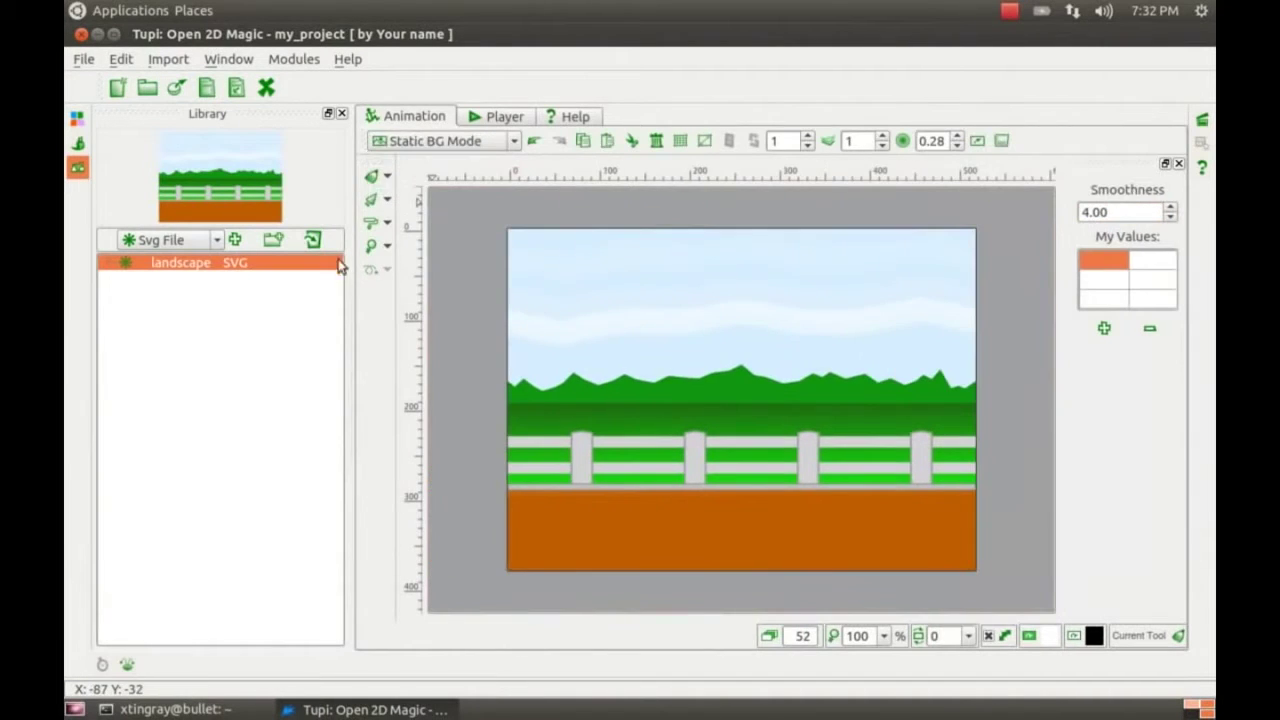
left_click(234, 240)
left_click(590, 233)
left_click(884, 439)
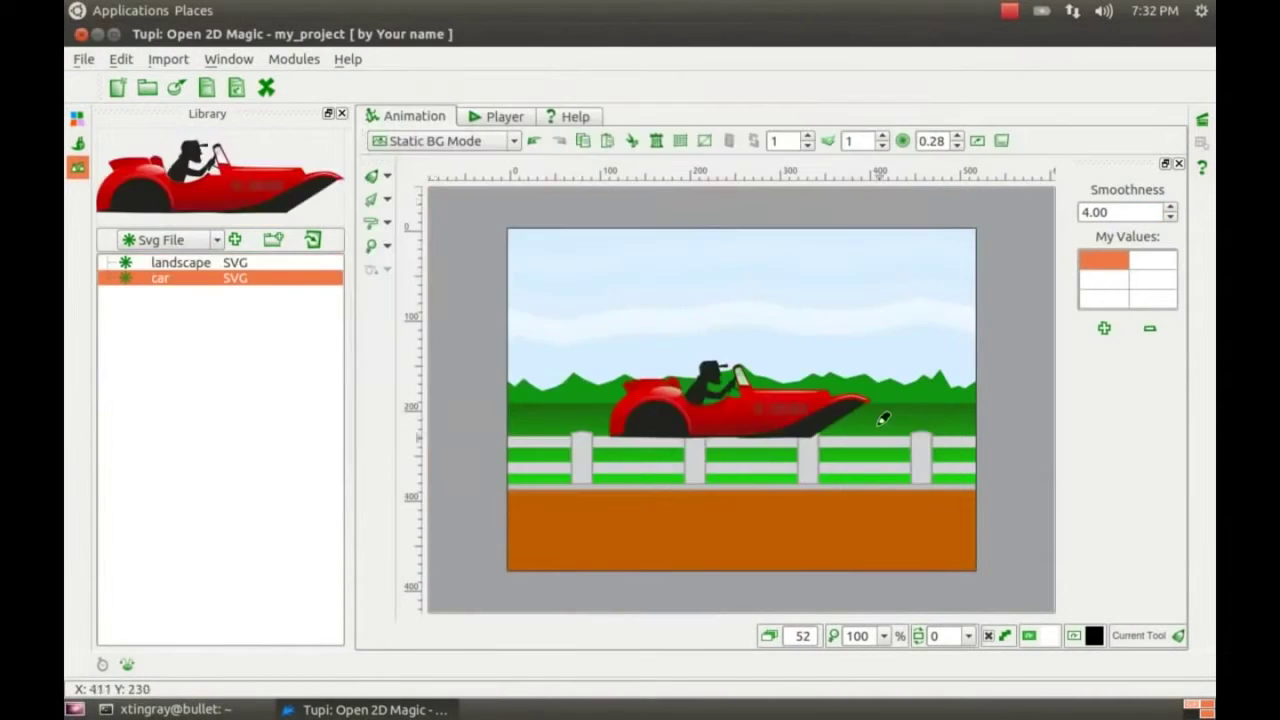
- Move the red car straight down onto the brown road and preview the animation
key("o")
left_click_drag(738, 401, 743, 472)
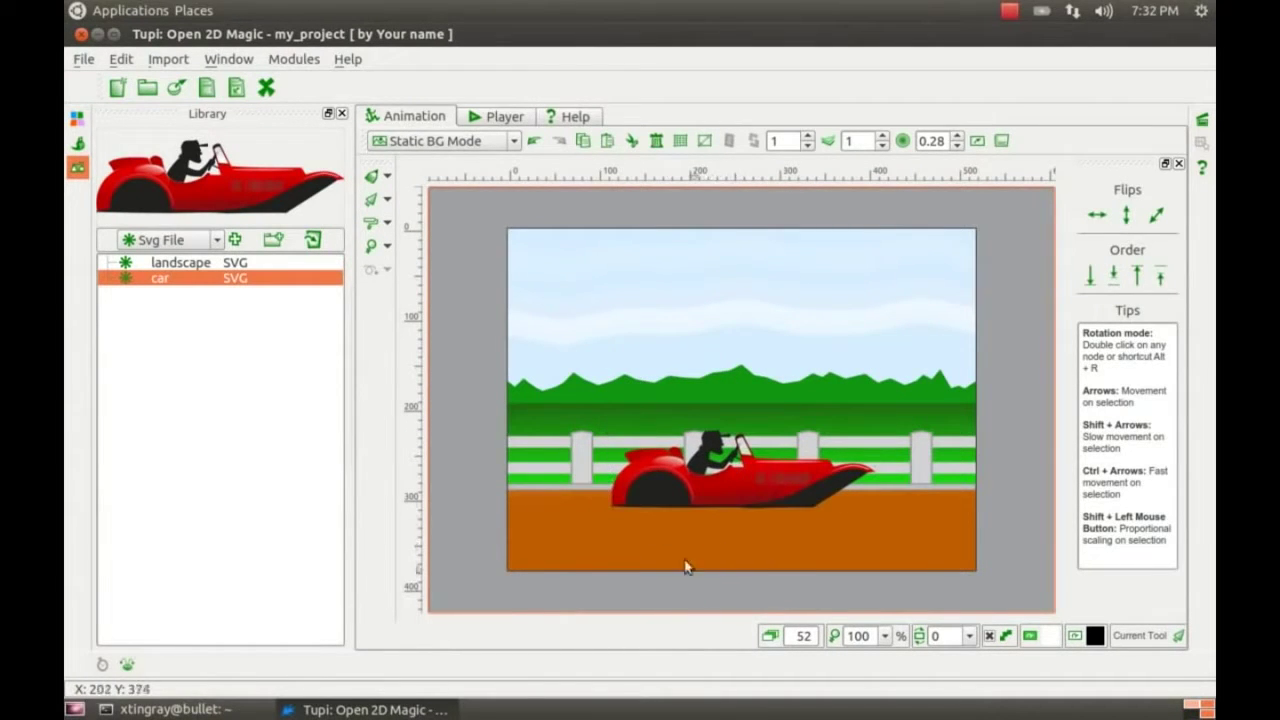
left_click(494, 117)
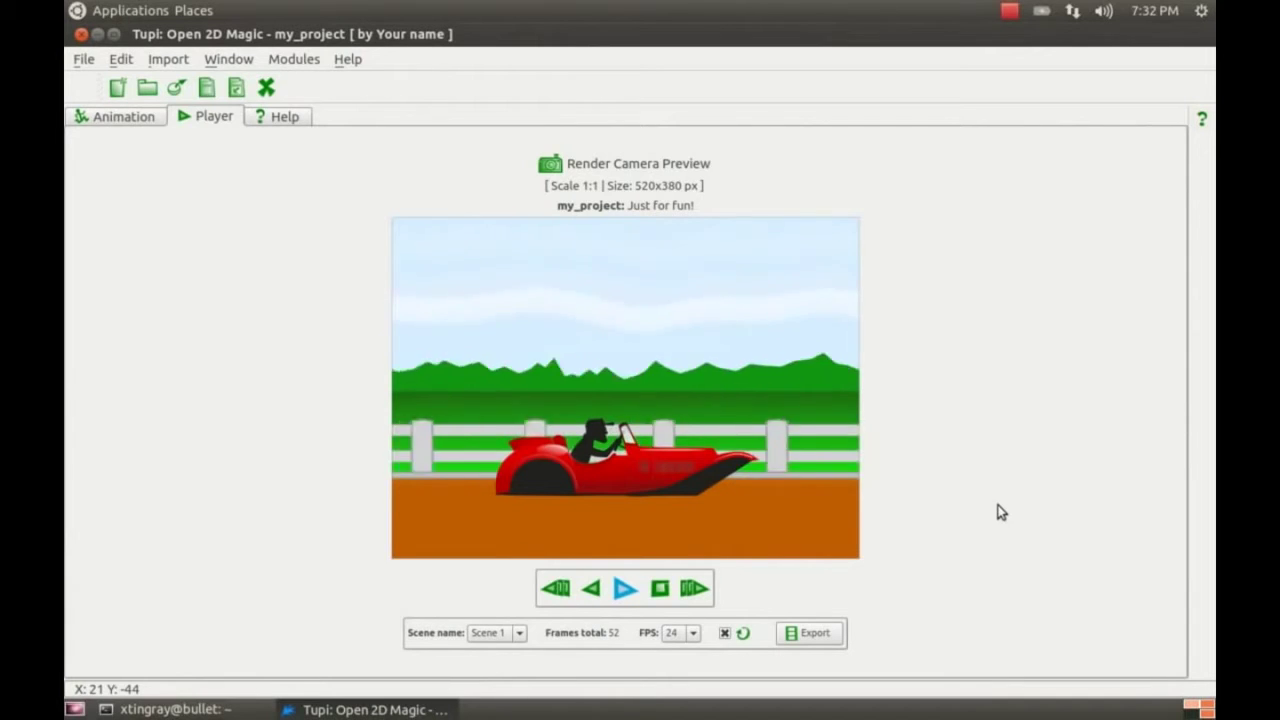
left_click(660, 588)
- Return to Frames Mode and import the SVG file wheel.svg into frame 1 of Layer 1
left_click(93, 119)
left_click(432, 142)
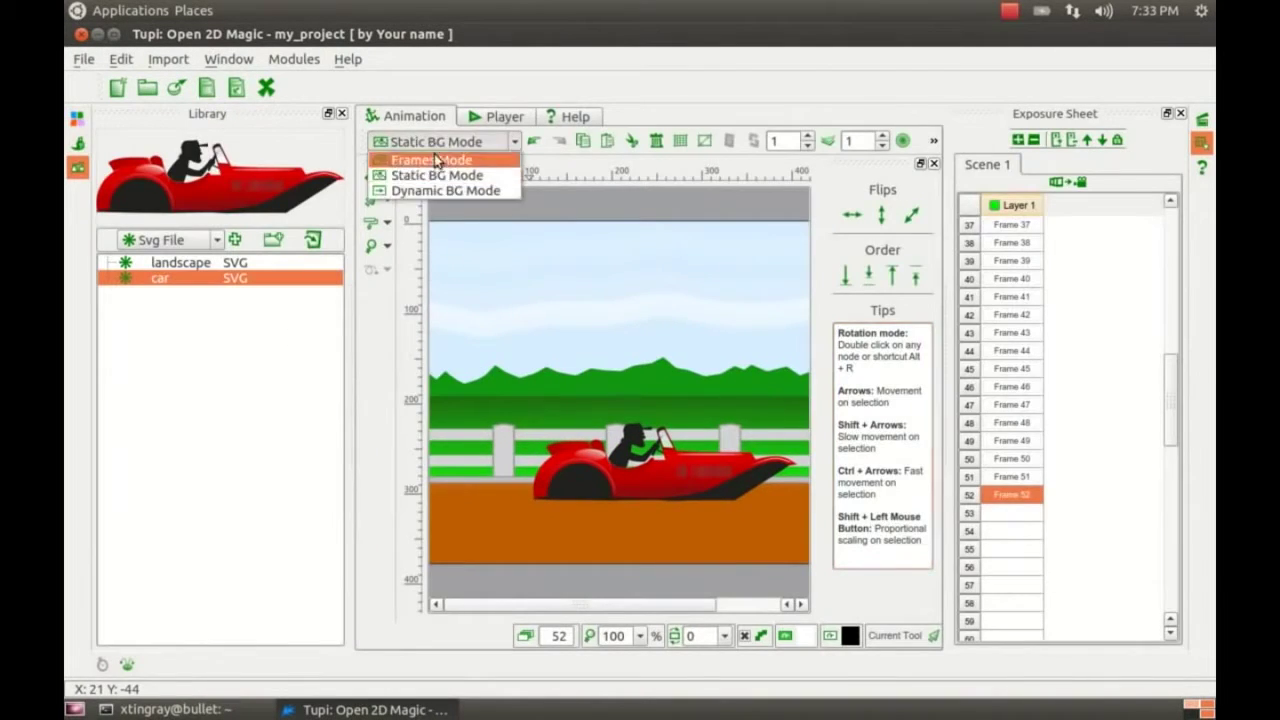
left_click(440, 160)
left_click_drag(1172, 362, 1174, 214)
left_click(1013, 224)
left_click(235, 240)
double_click(612, 310)
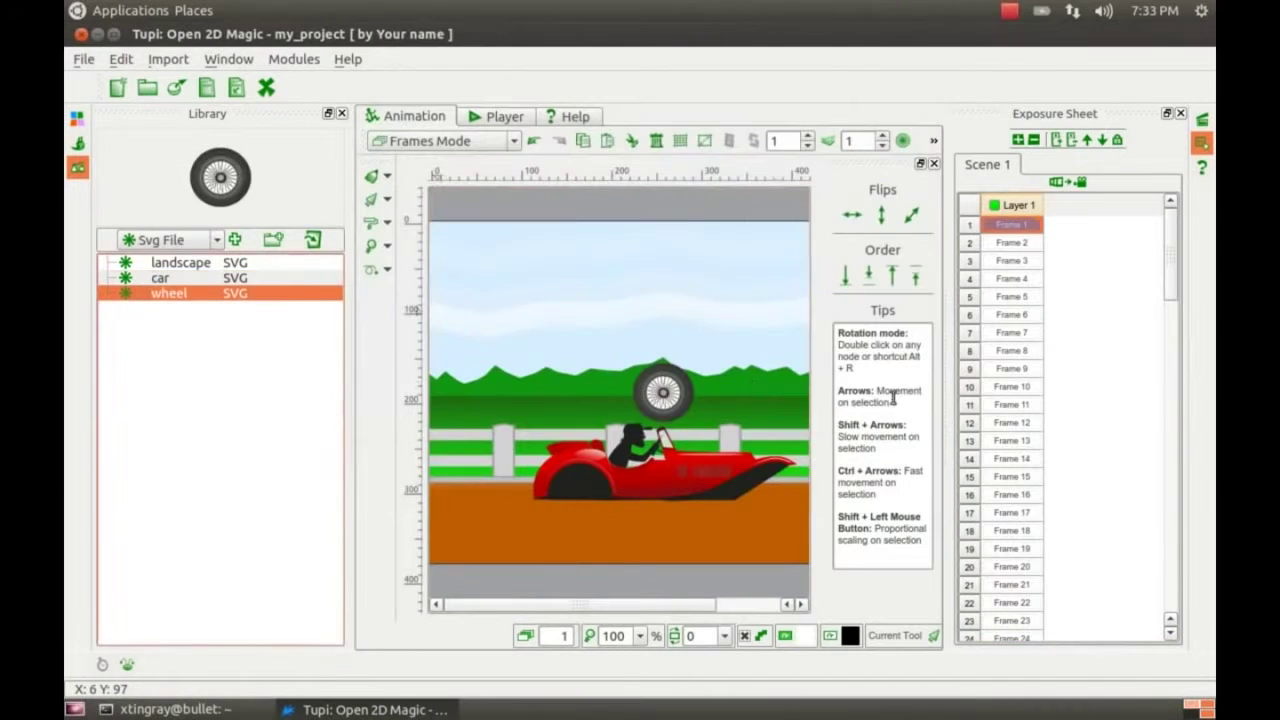
- Place one wheel under the car's rear fender and a second wheel under its front fender
left_click(78, 167)
left_click_drag(488, 401, 405, 507)
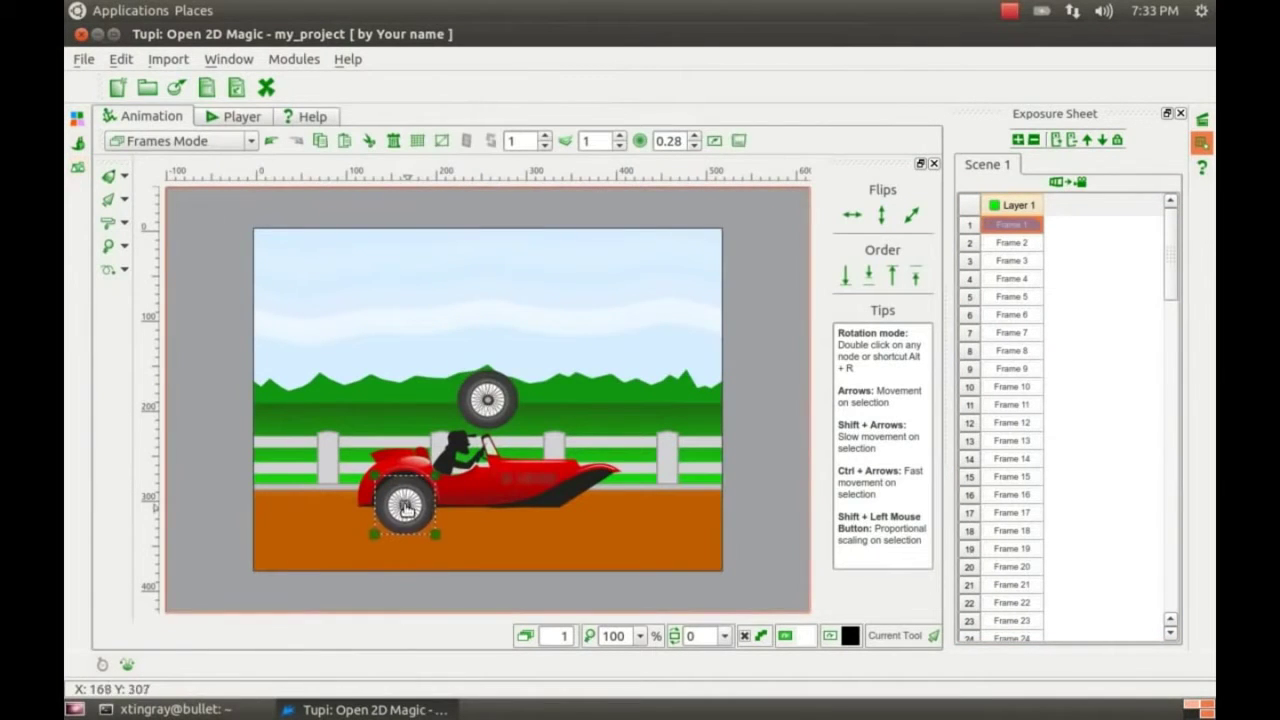
left_click_drag(489, 402, 595, 509)
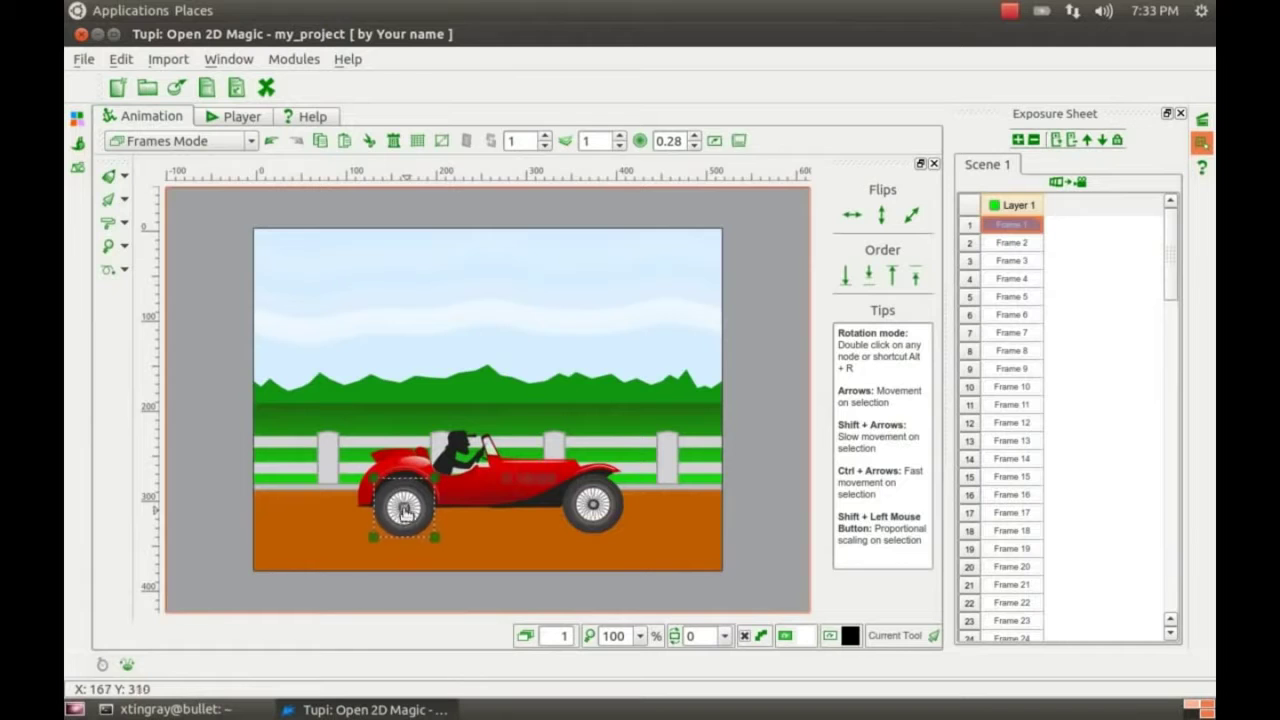
- Create the Rotation Tween tween00 on the rear wheel
left_click(124, 268)
left_click(190, 294)
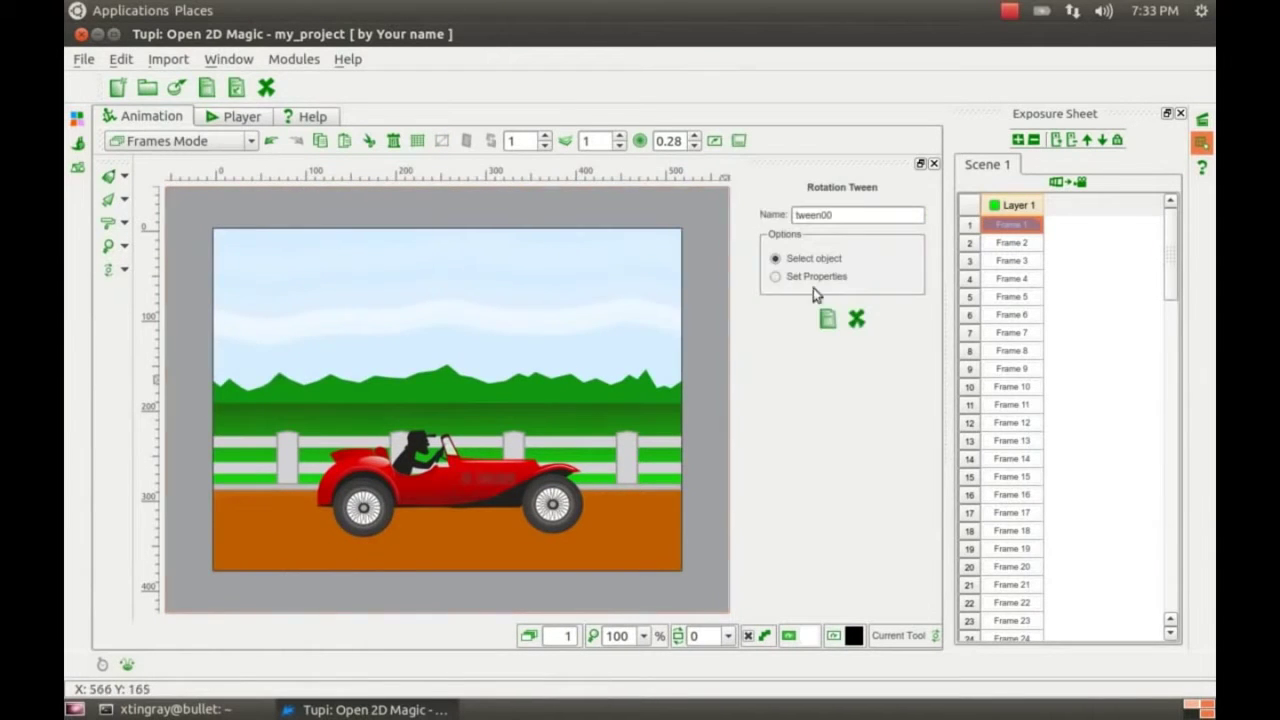
left_click(371, 519)
left_click(776, 276)
left_click(828, 548)
left_click(857, 548)
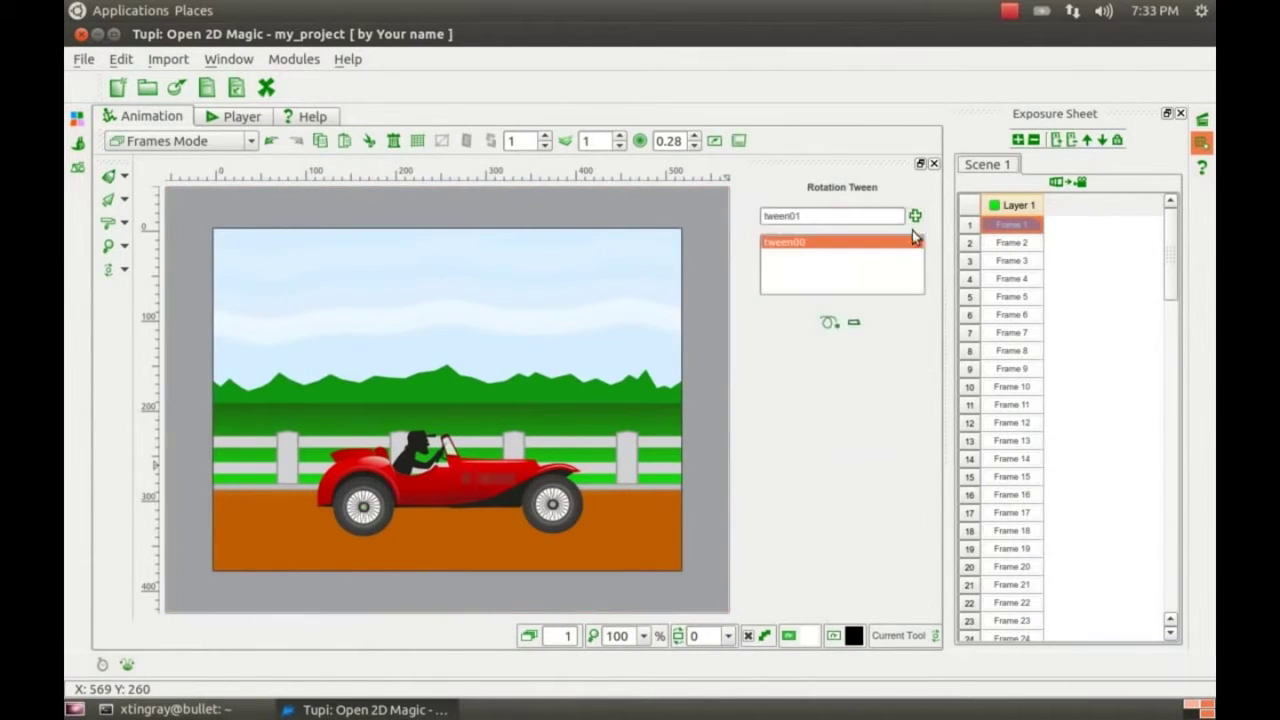
- Add rotation tween01 to the front wheel, continuous clockwise at 5 degrees per frame over frames 1 to 52, and preview the driving car
left_click(914, 216)
left_click(775, 276)
left_click(825, 546)
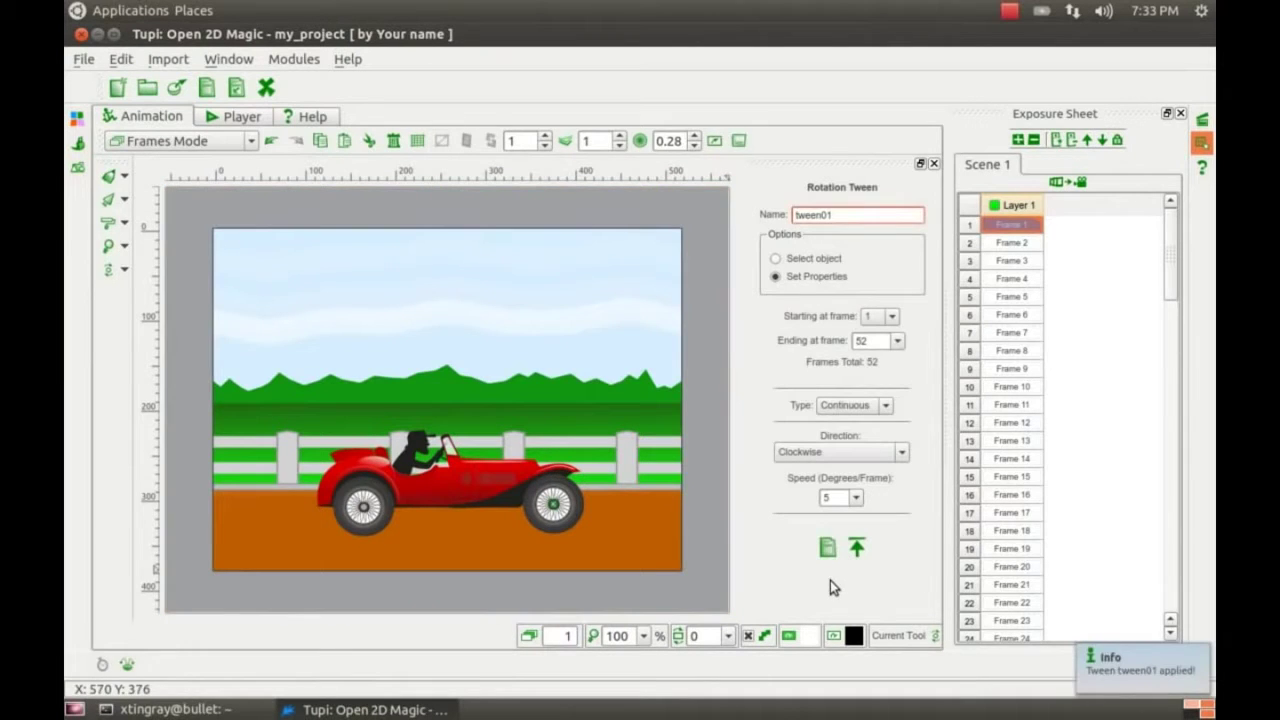
left_click(228, 116)
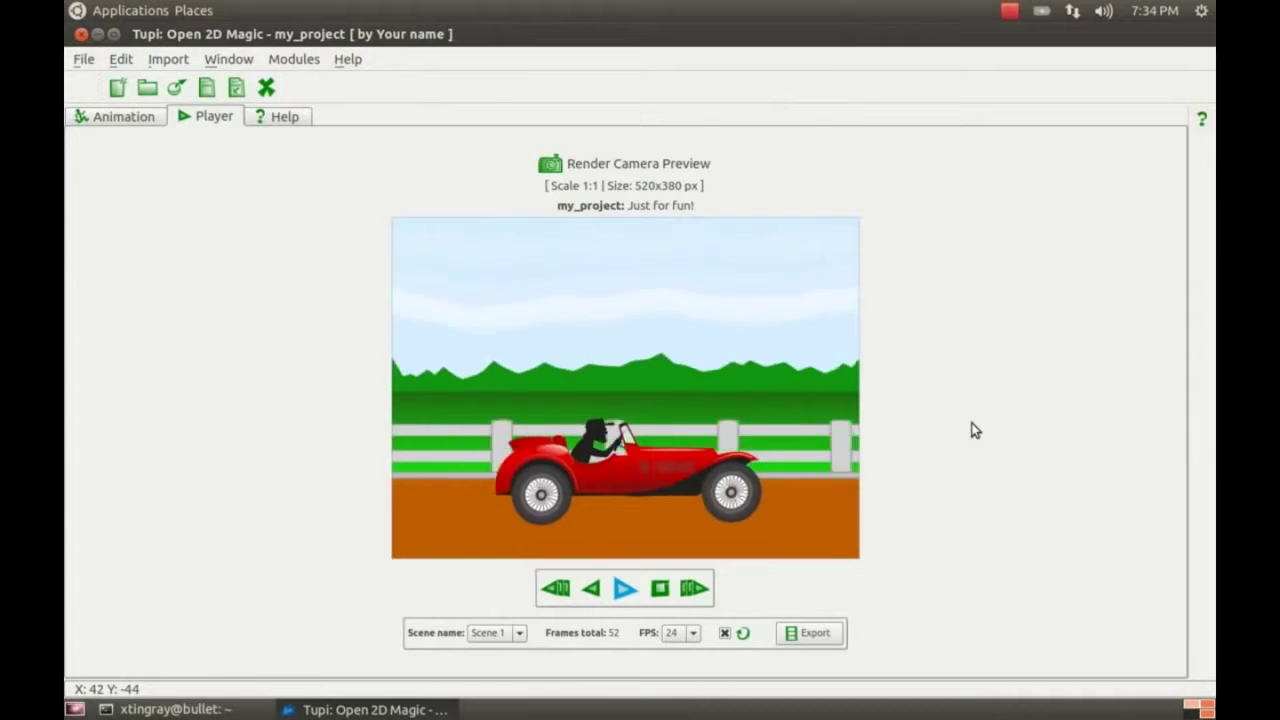
left_click(1010, 11)
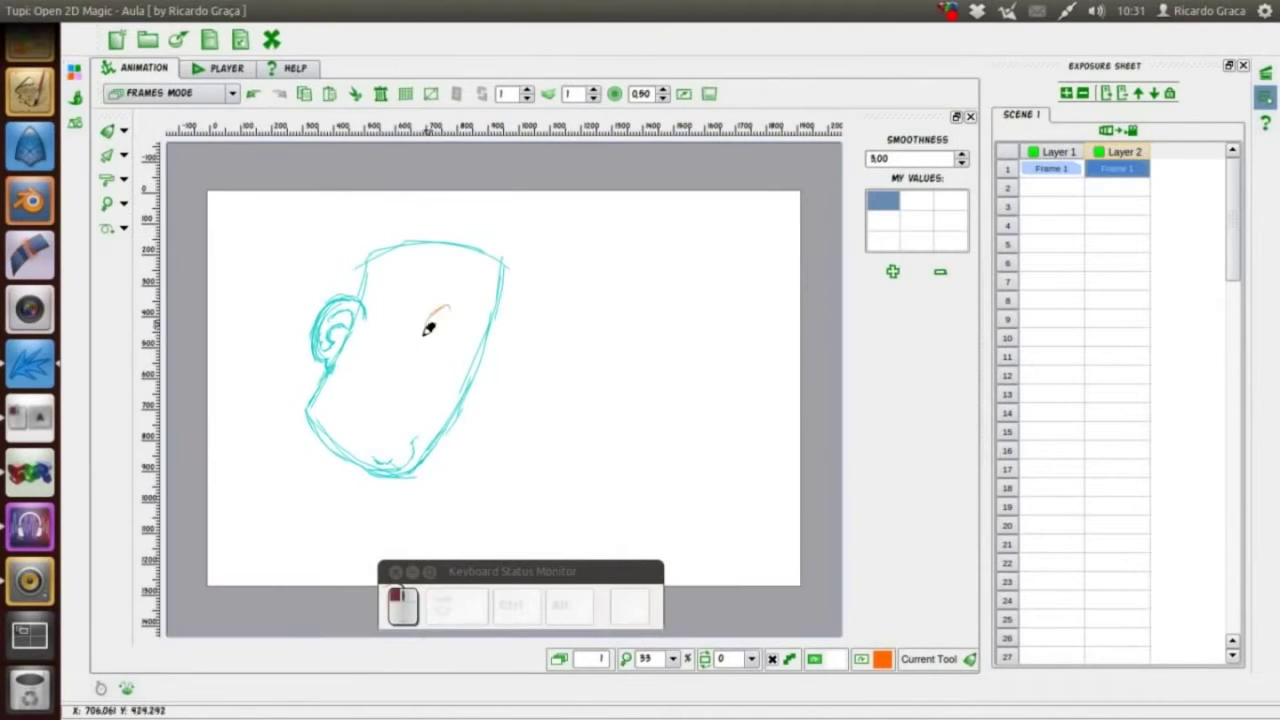
- In the Aula project, set the pencil smoothness to 2.00 and draw the face's orange eyes, brows and forehead lines, plus nose and mouth strokes
left_click(962, 161)
left_click_drag(446, 307, 428, 366)
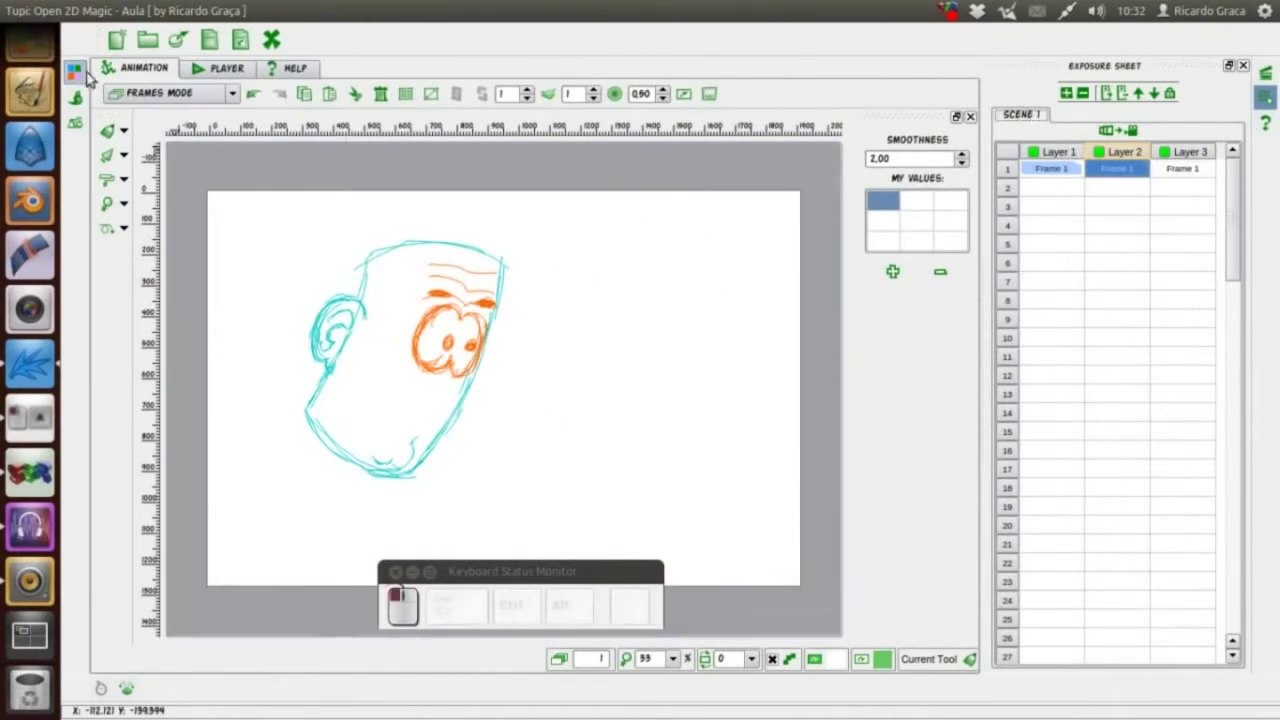
left_click_drag(436, 414, 400, 403)
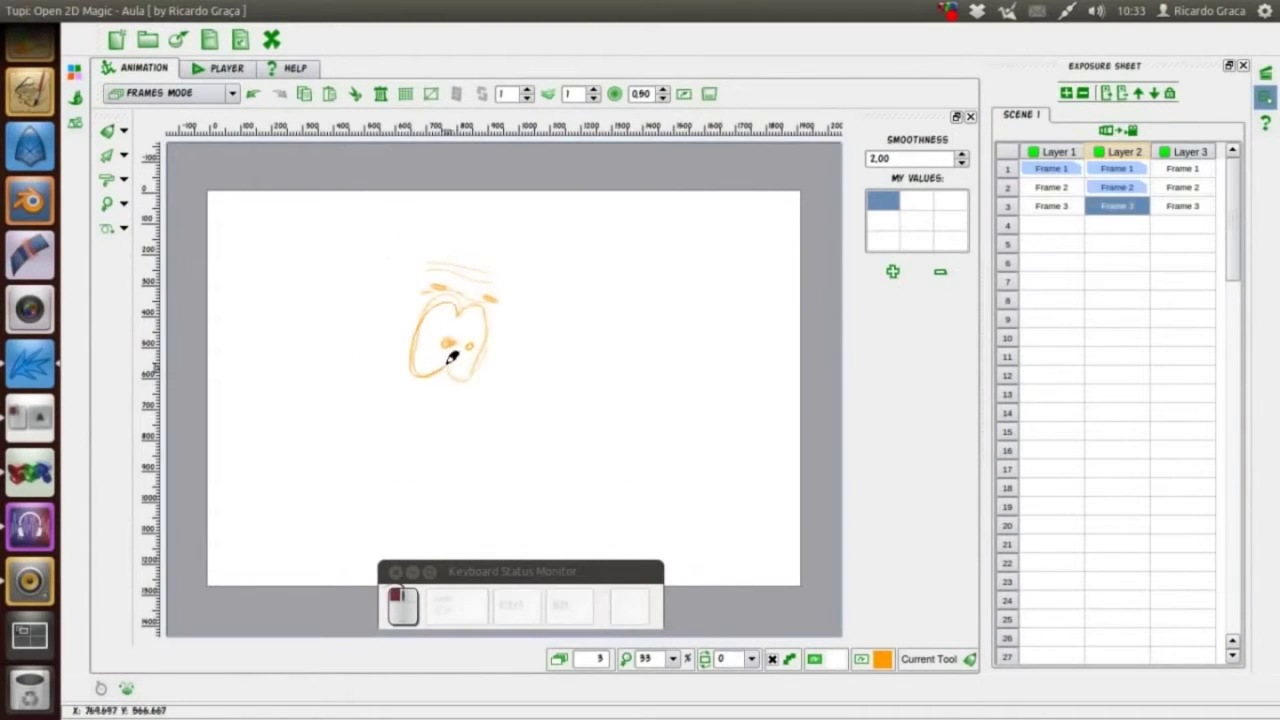
- Add frames 4 to 6 and sketch the eyes and brows closing progressively on Layer 2
left_click(1117, 225)
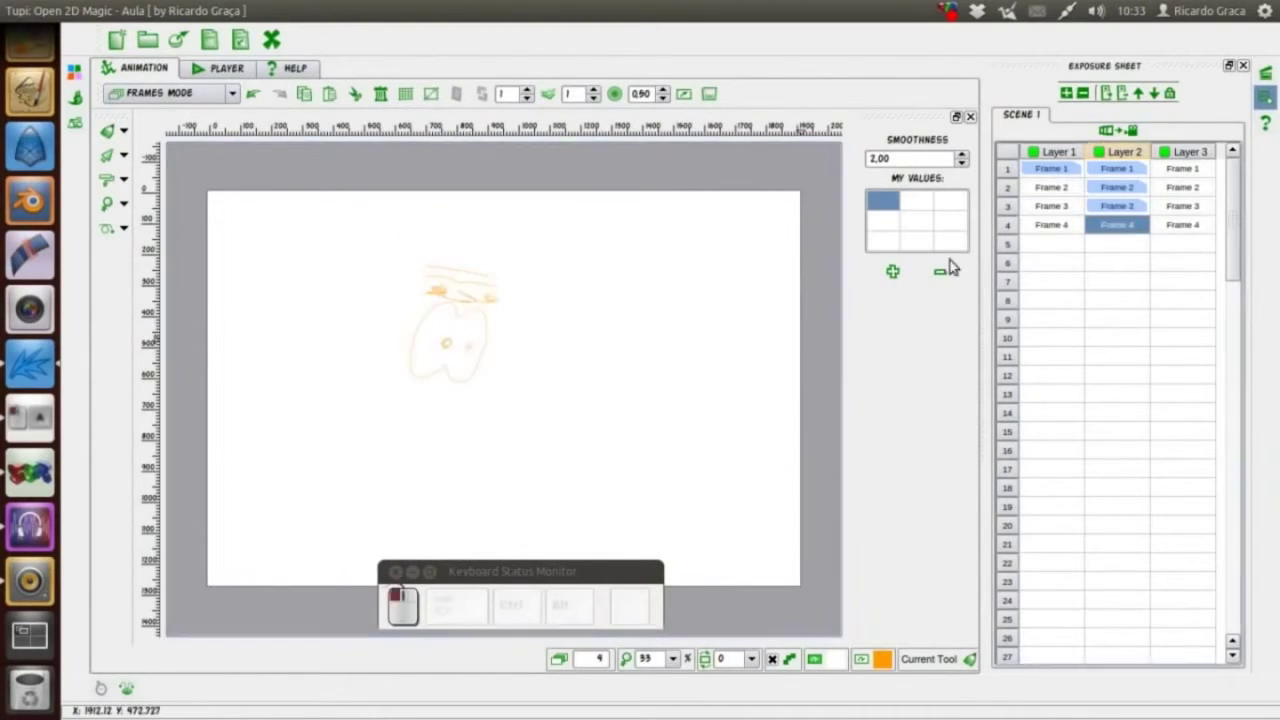
left_click_drag(451, 325, 446, 362)
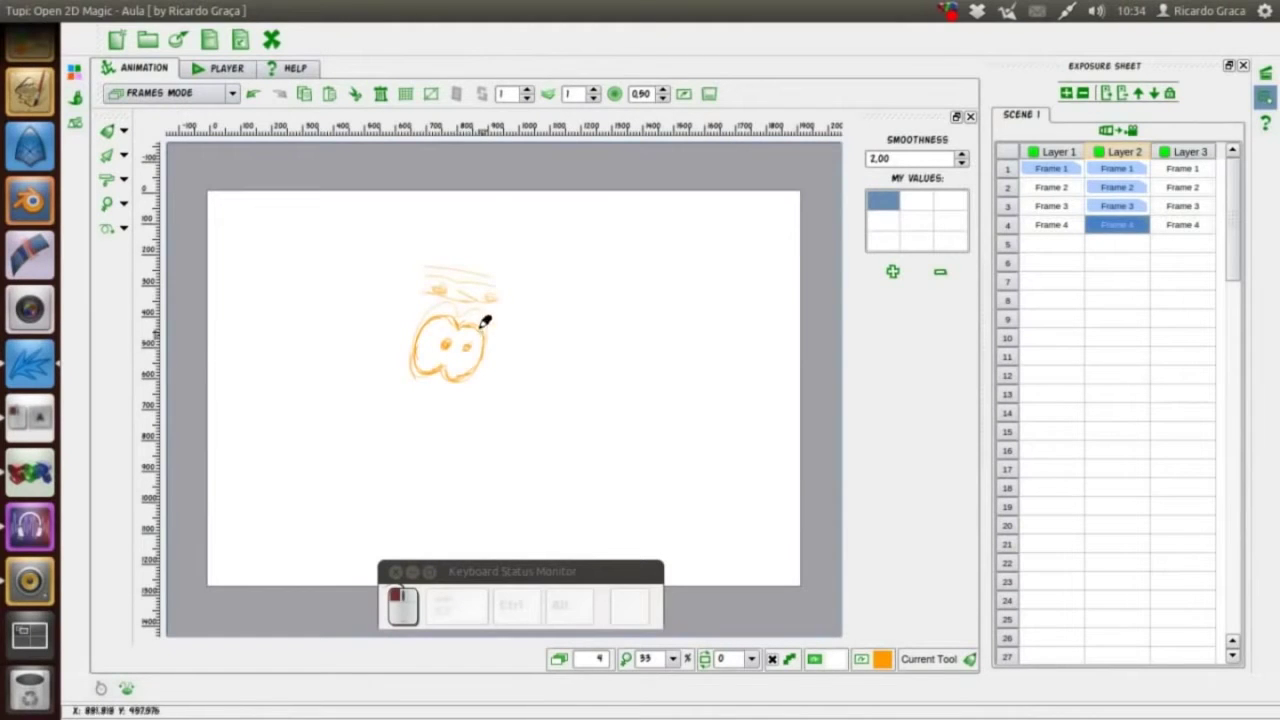
left_click(1148, 243)
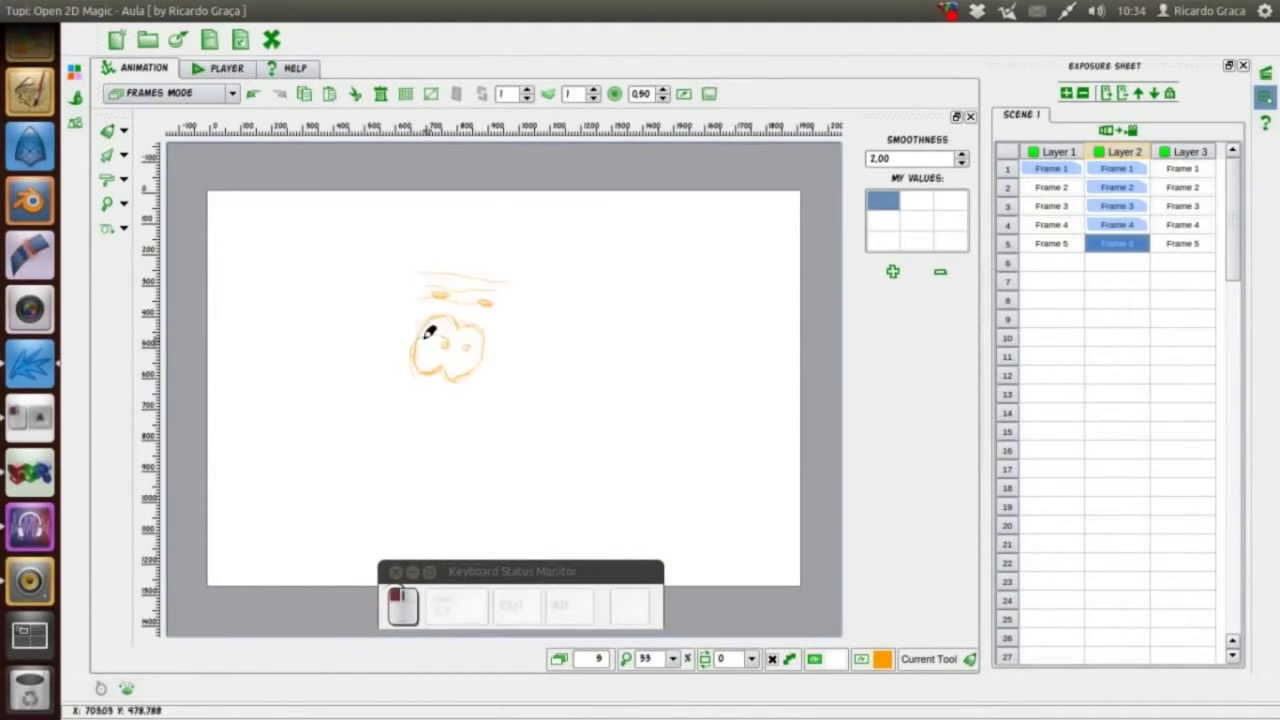
left_click(1117, 262)
left_click(1117, 243)
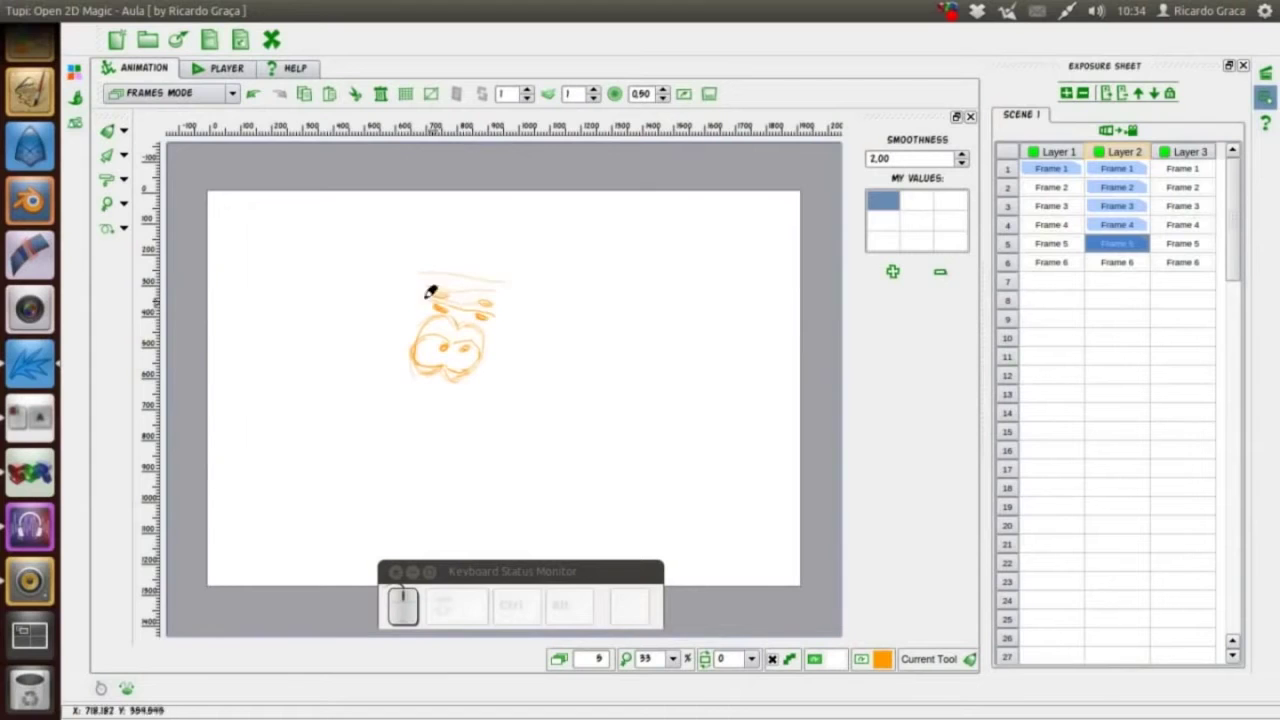
key("ctrl+Right")
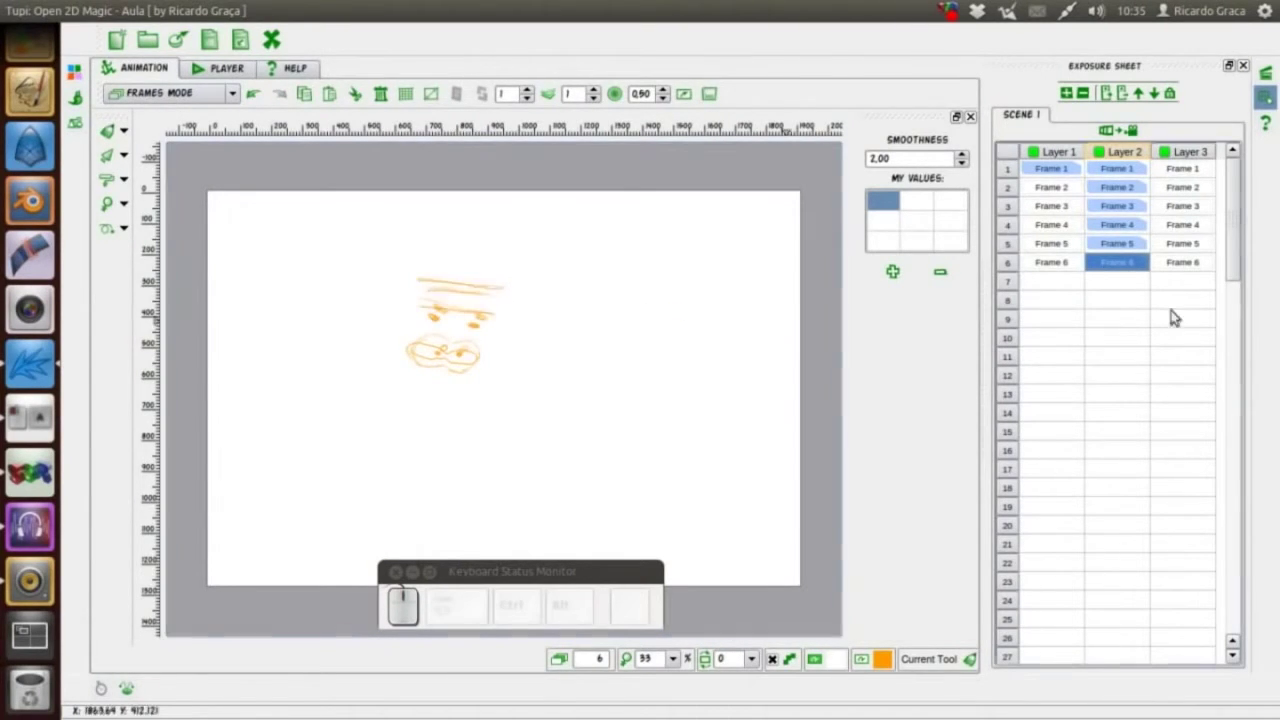
- Add frames 7 and 8, continue the blink drawing on frame 7 of Layer 2, and flip through the frames to check the motion
left_click(1140, 281)
left_click(1120, 189)
left_click(1119, 227)
left_click(1119, 265)
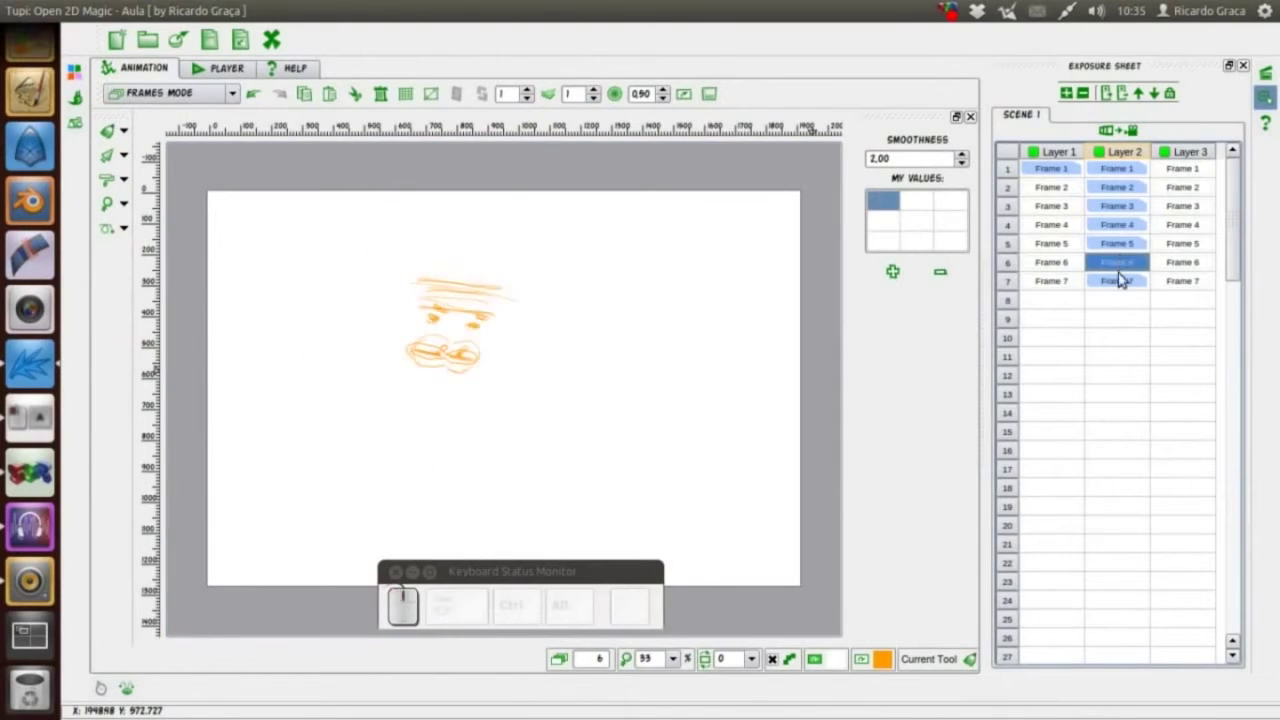
left_click(1119, 299)
left_click(1117, 260)
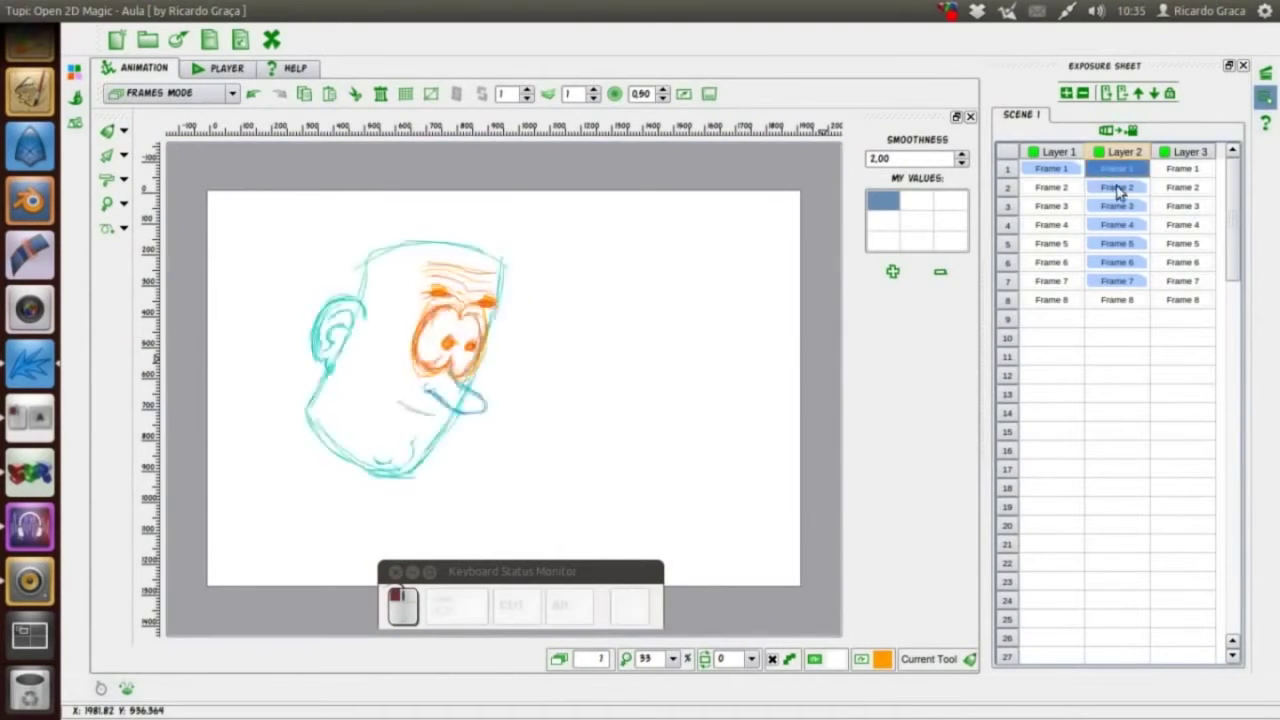
- Copy the head drawing from Layer 1 frame 4 into the following frames up to 10, and select frame 2 of Layer 3
right_click(1057, 224)
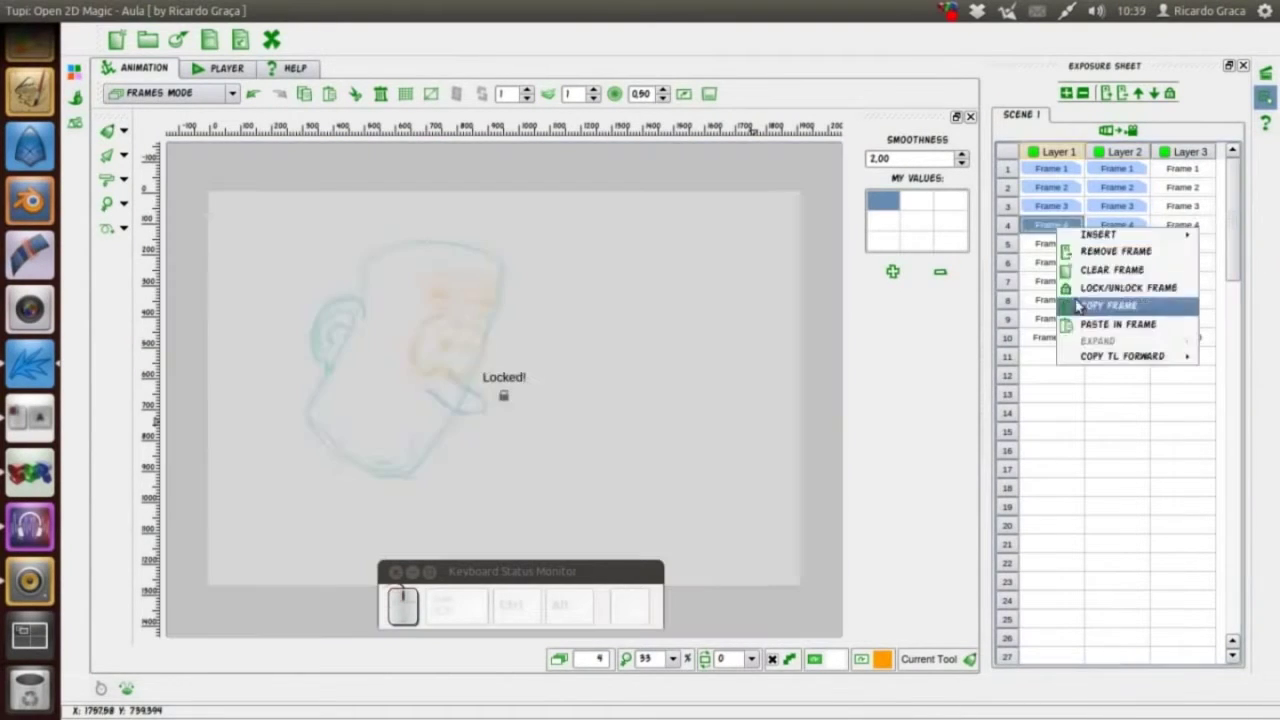
left_click(1086, 303)
left_click(1053, 284)
left_click(1053, 300)
left_click(1186, 188)
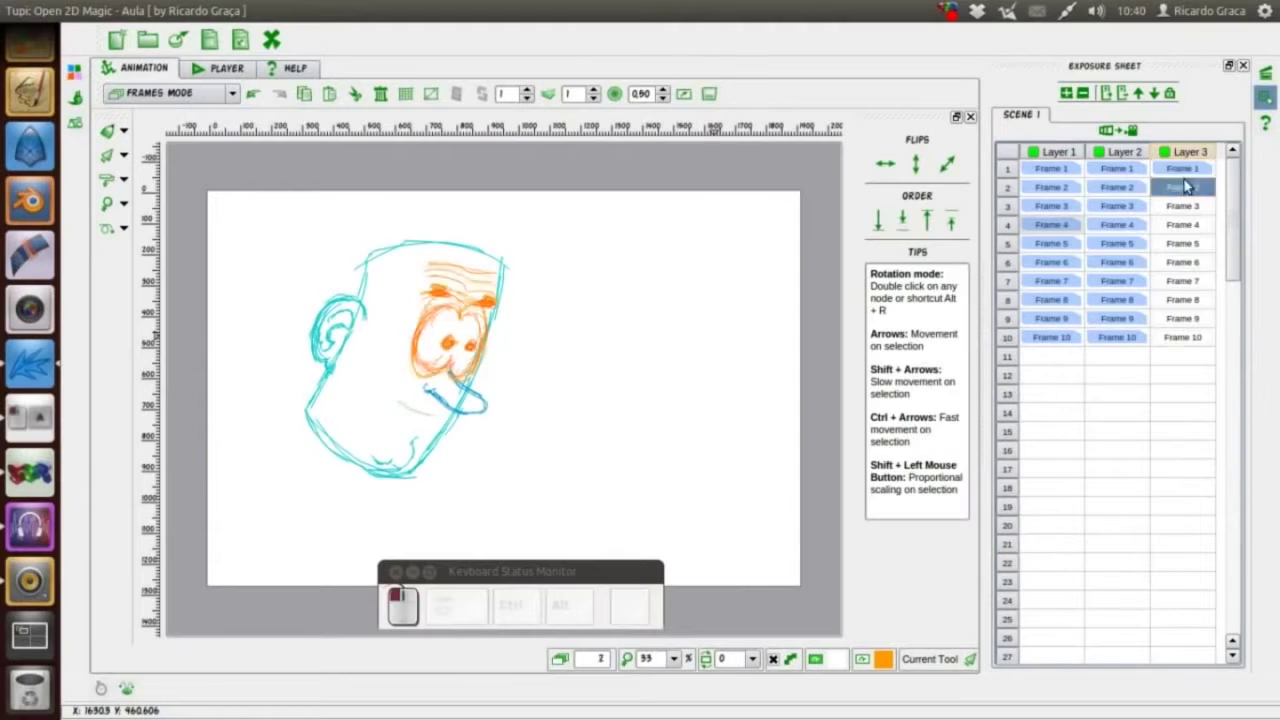
- Copy the drawing from frame 1 of Layer 3 and paste it into the following frames of that layer
left_click(1185, 171)
right_click(1186, 224)
left_click(1180, 344)
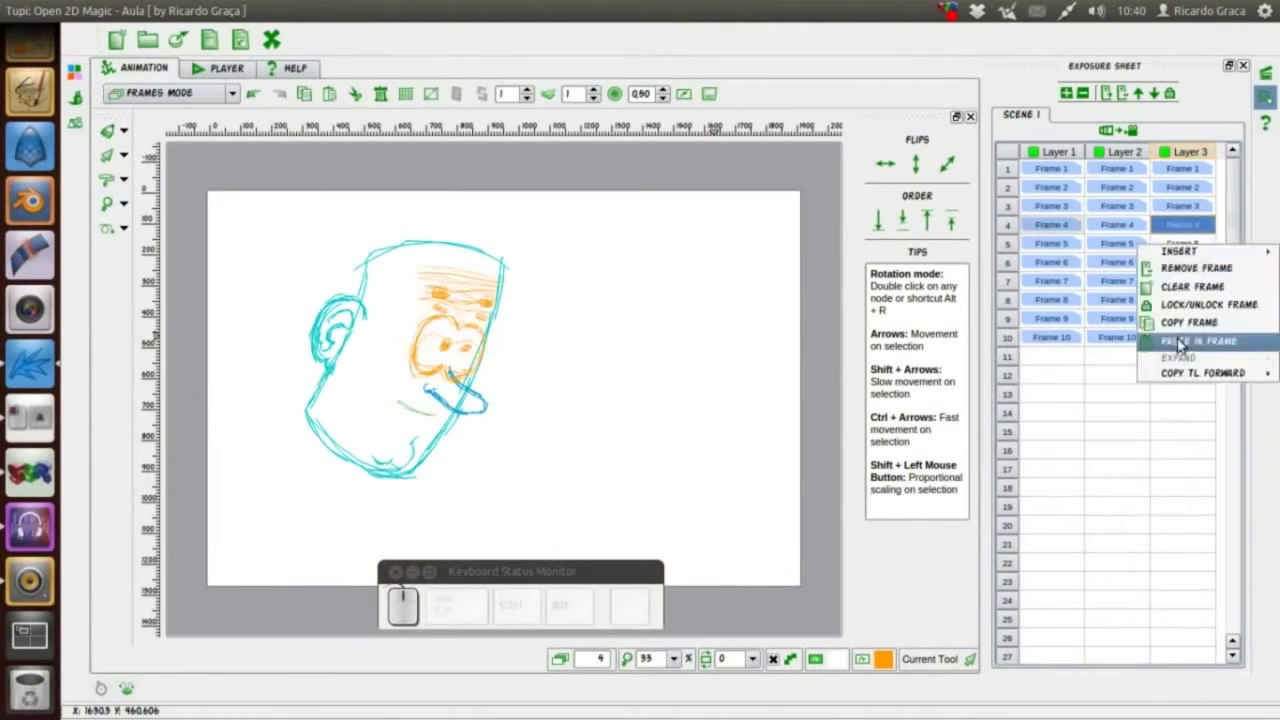
left_click(1176, 340)
left_click(1184, 250)
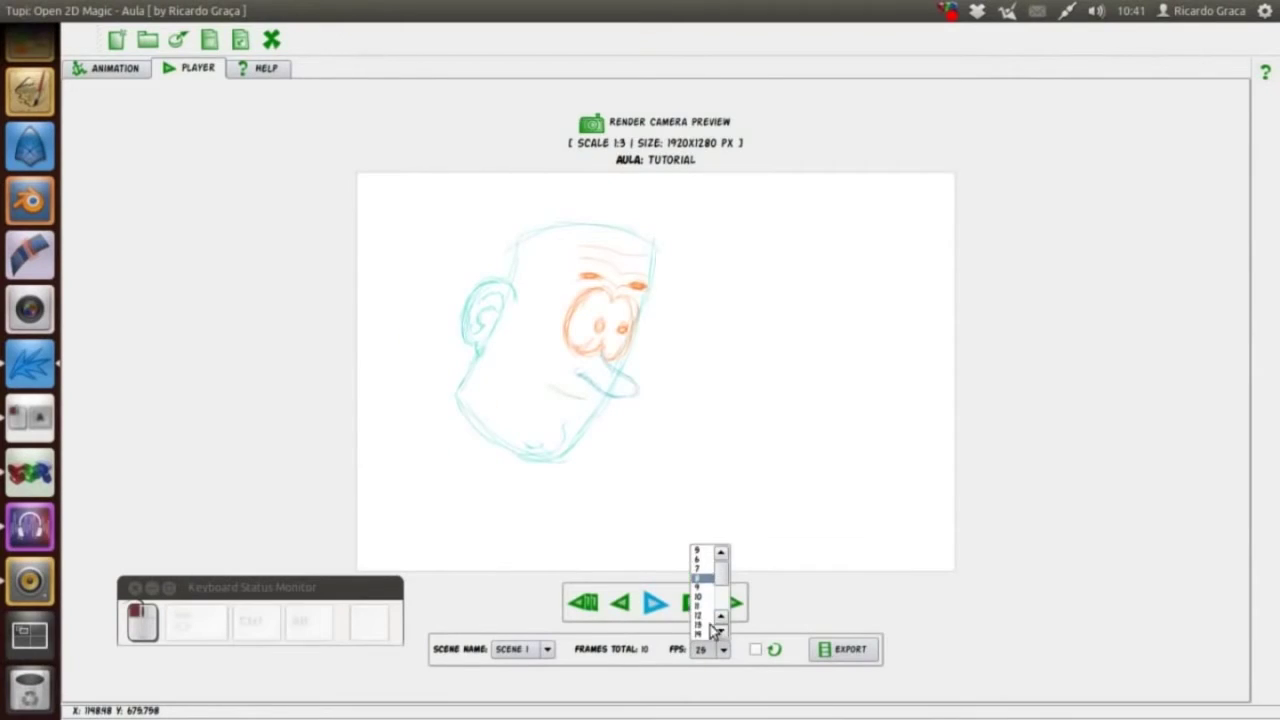
- Set the player's frame rate to 12 FPS and play the face animation
left_click(705, 600)
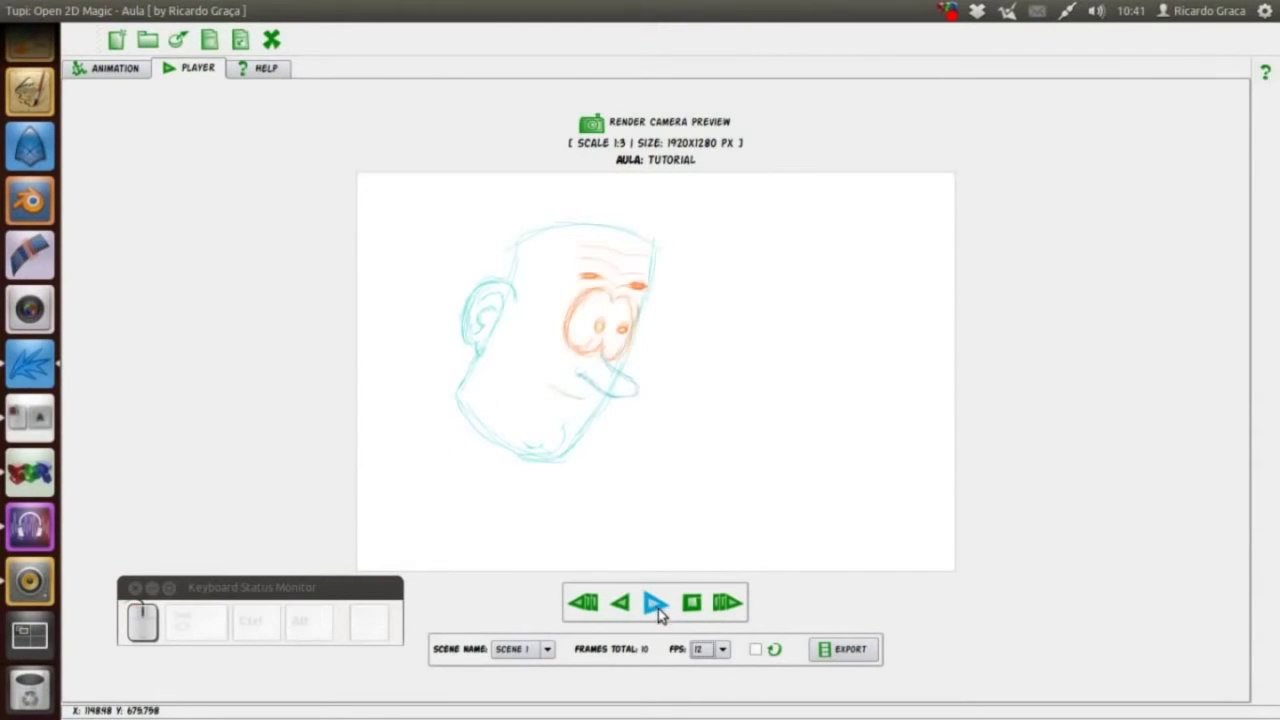
left_click(654, 608)
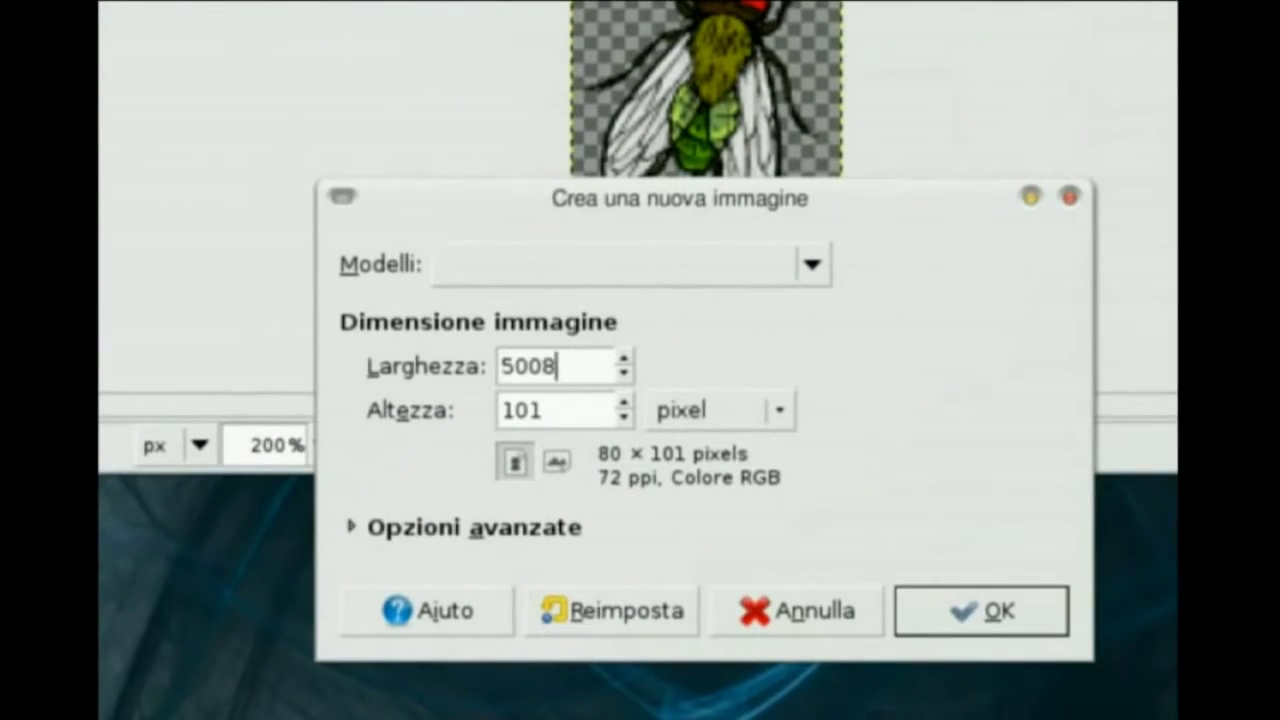
- In GIMP, create a new 500 × 500 pixel image and replace its background layer with a new transparent layer
key("BackSpace")
key("Tab")
type("500")
key("Return")
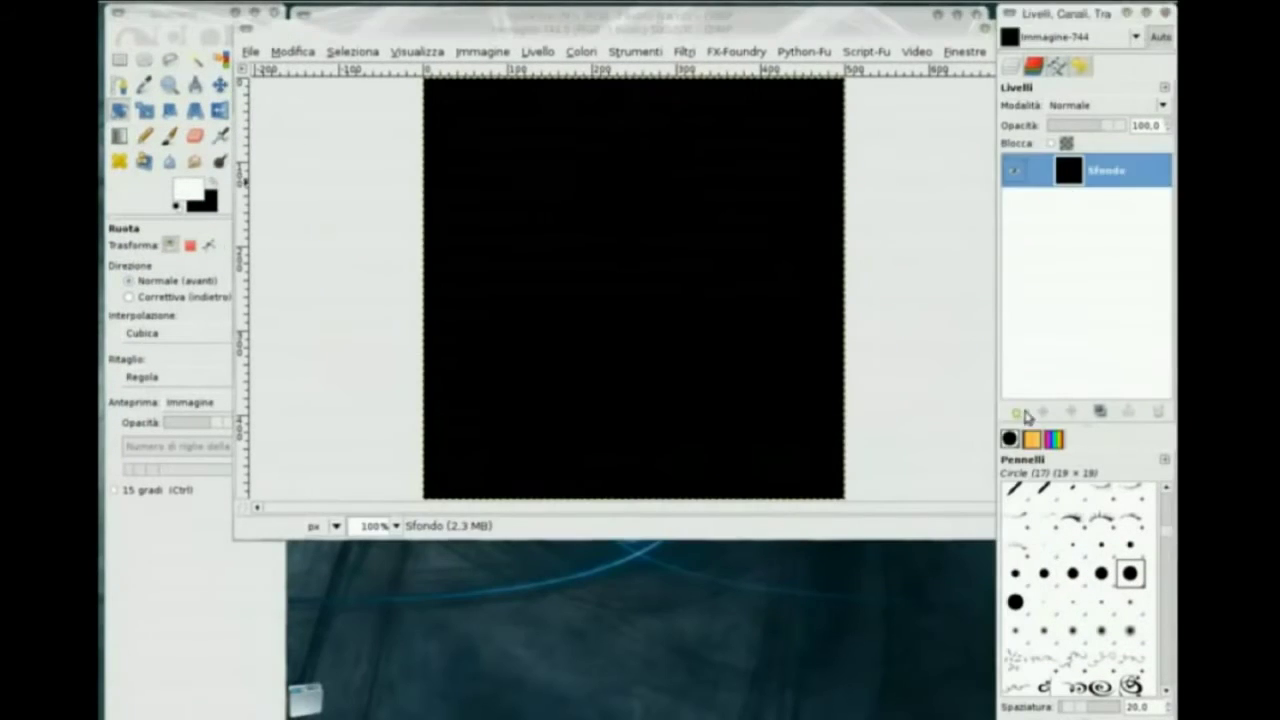
left_click(1017, 412)
left_click(1158, 411)
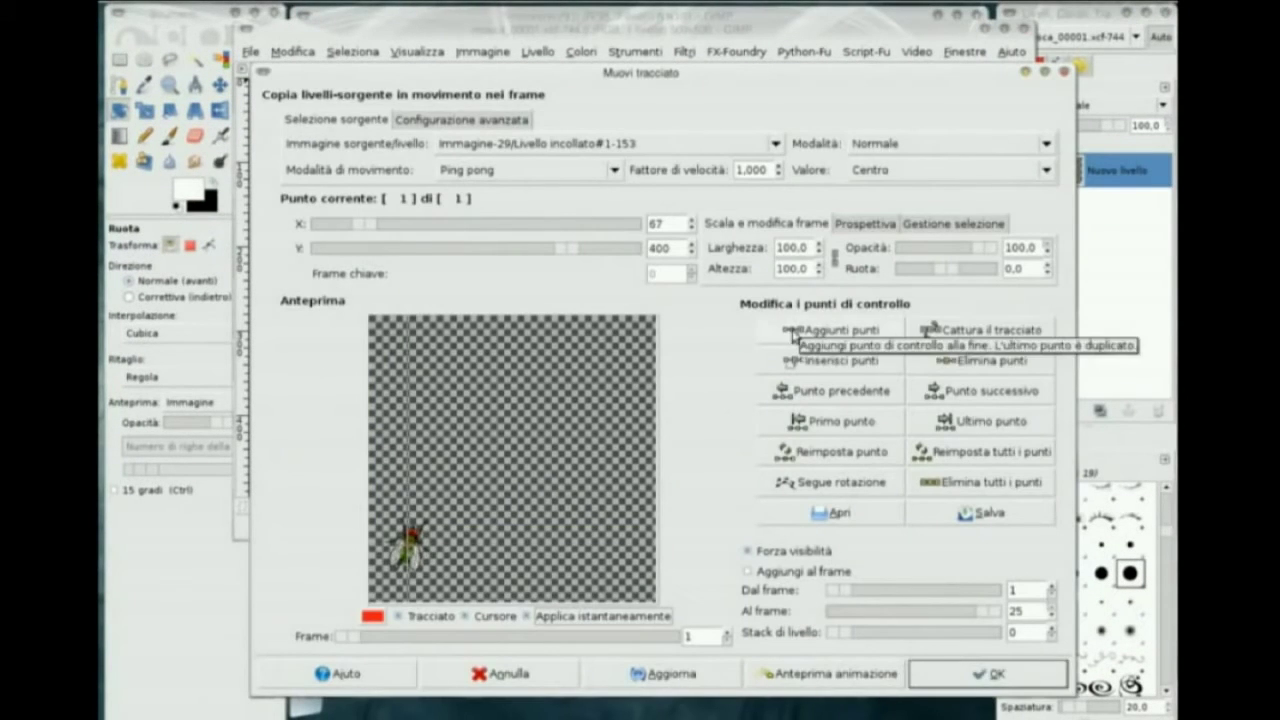
- Add control points to the fly's motion path, running up the left side of the preview and curving toward the top
left_click(793, 335)
left_click(410, 500)
left_click(793, 335)
left_click(418, 447)
left_click(793, 335)
left_click(430, 398)
left_click(793, 335)
left_click(460, 363)
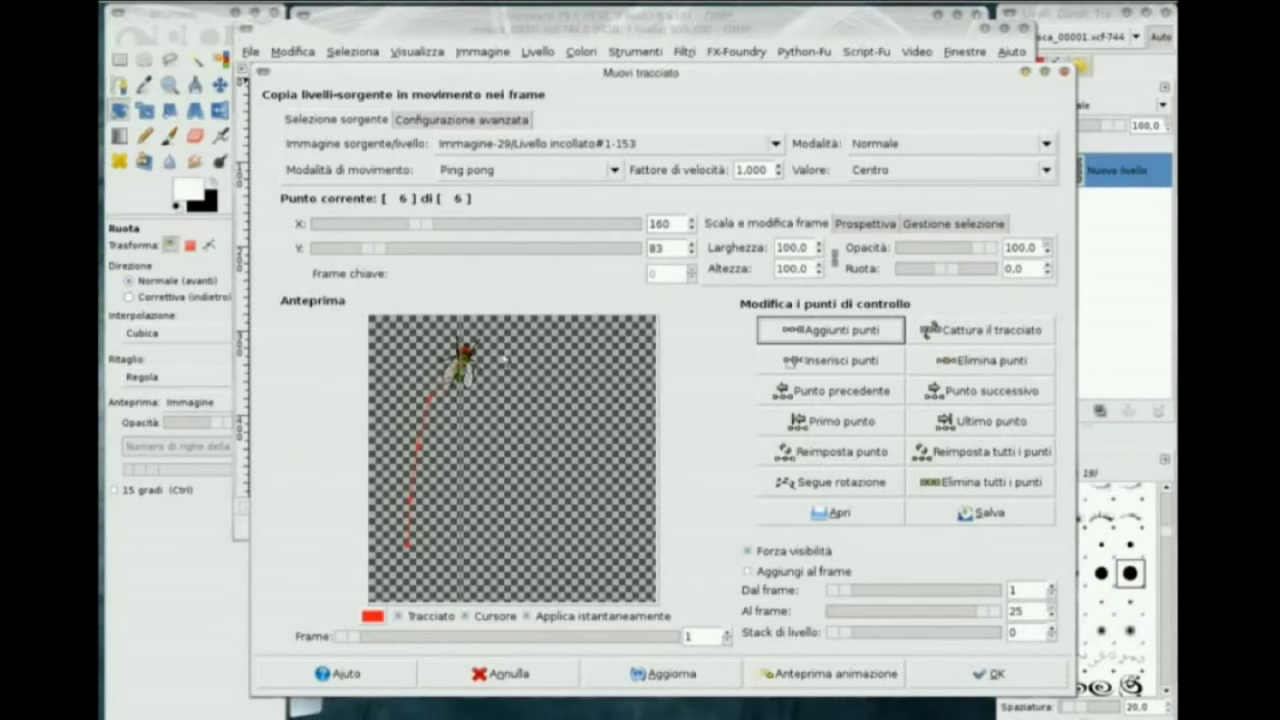
- Continue the motion path clockwise across the top, down the right side and back along the bottom toward its start
left_click(503, 360)
left_click(557, 372)
left_click(591, 404)
left_click(599, 436)
left_click(562, 501)
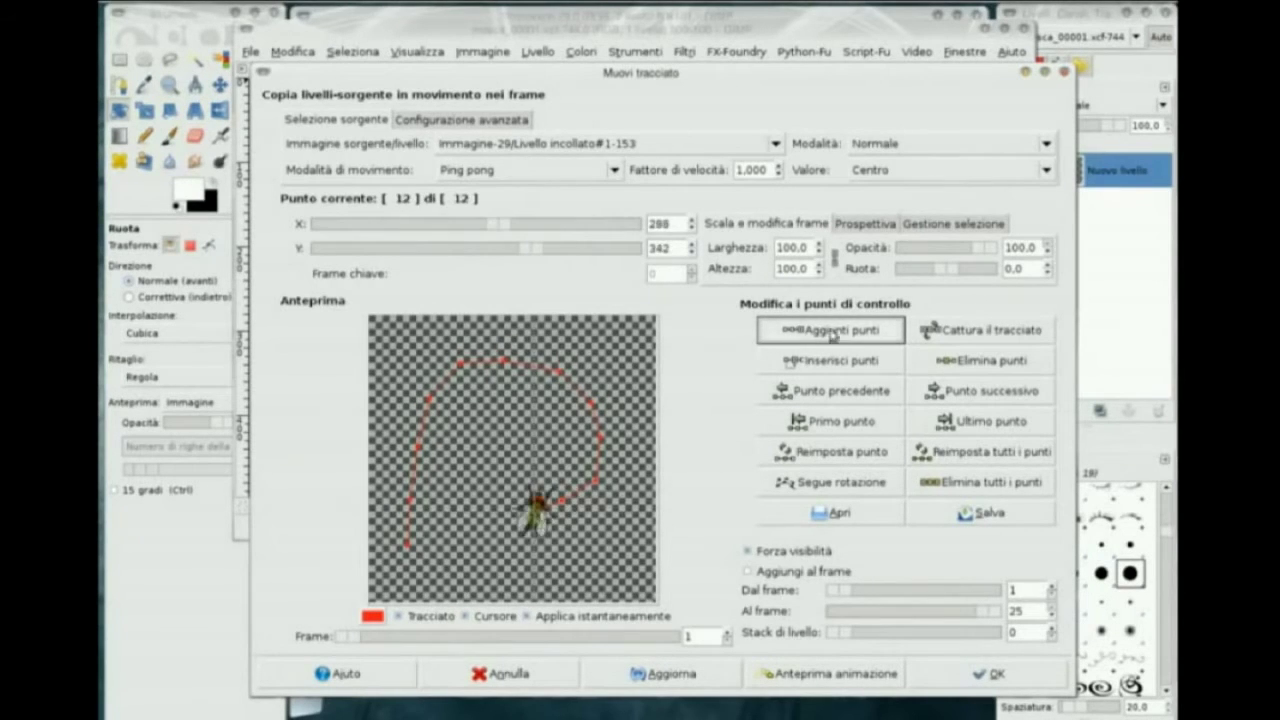
mouse_move(443, 569)
left_mouse_down()
mouse_move(424, 560)
mouse_move(475, 560)
mouse_move(441, 548)
left_mouse_up()
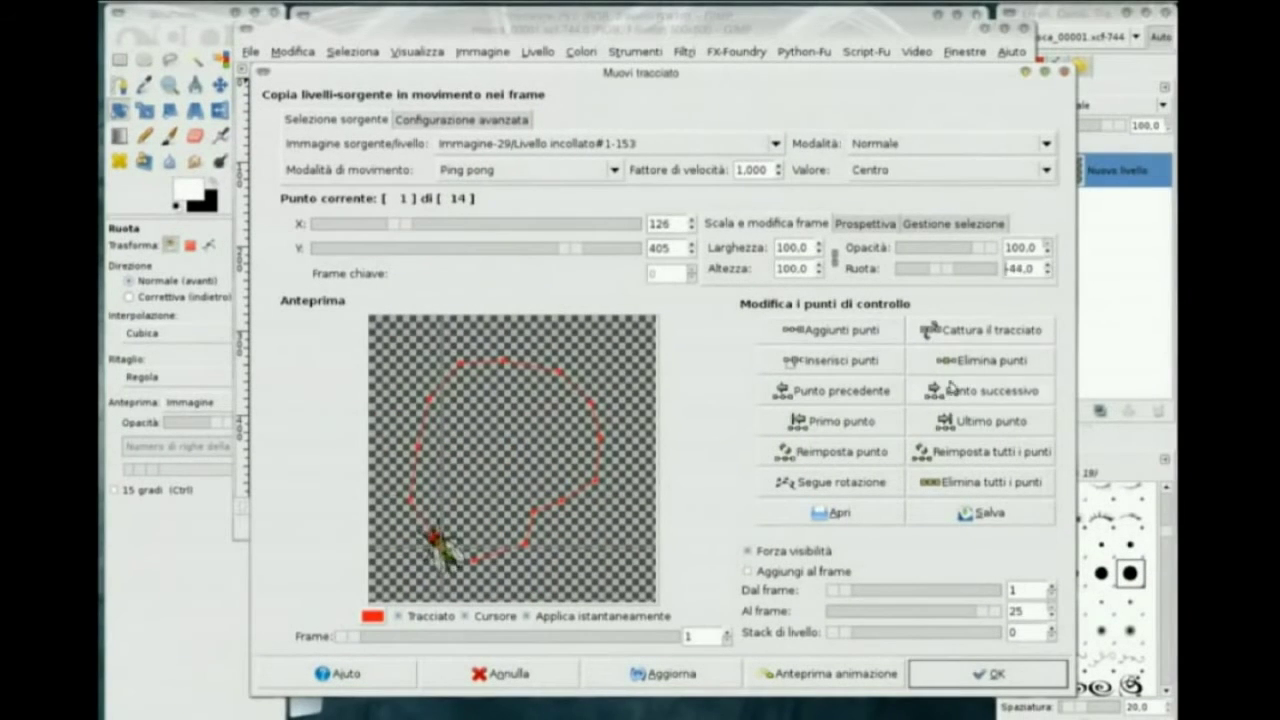
- Go through the path's control points, rotating the fly to follow its direction of travel, with -122.0 at point 11
left_click(950, 390)
left_click(950, 390)
left_click(950, 390)
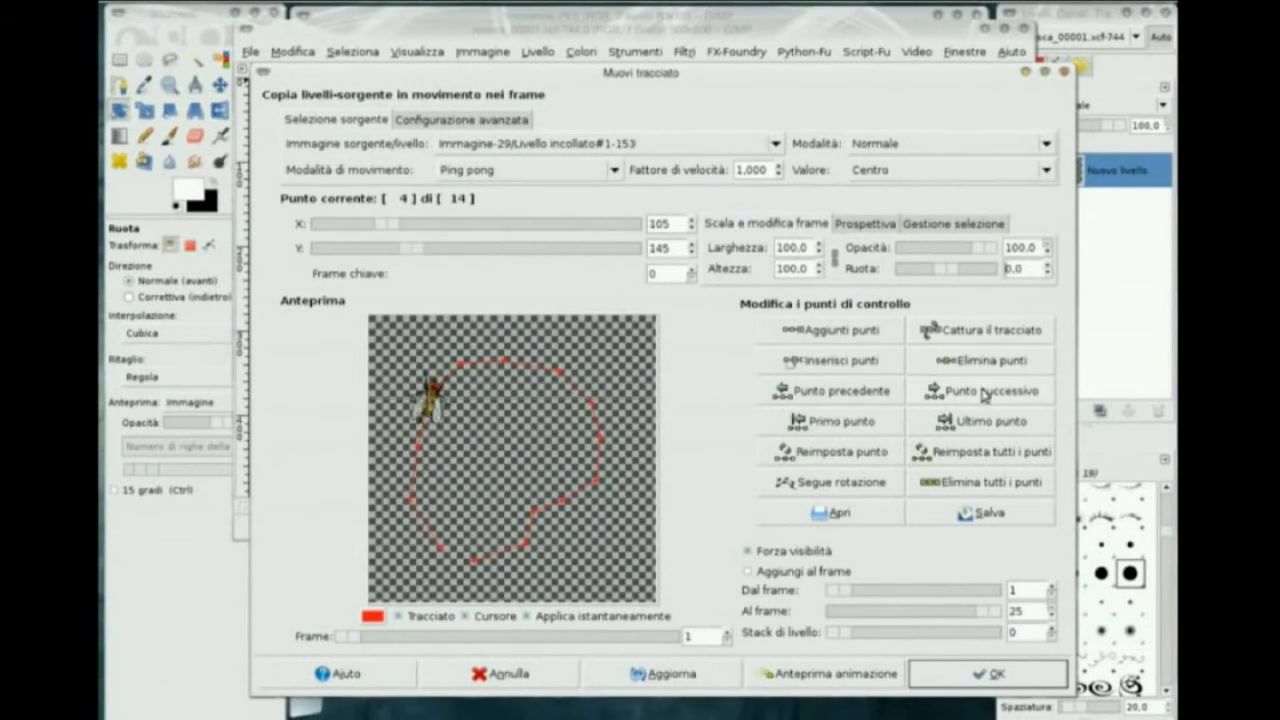
left_click(950, 390)
left_click(950, 390)
left_click(1006, 396)
left_click(1004, 395)
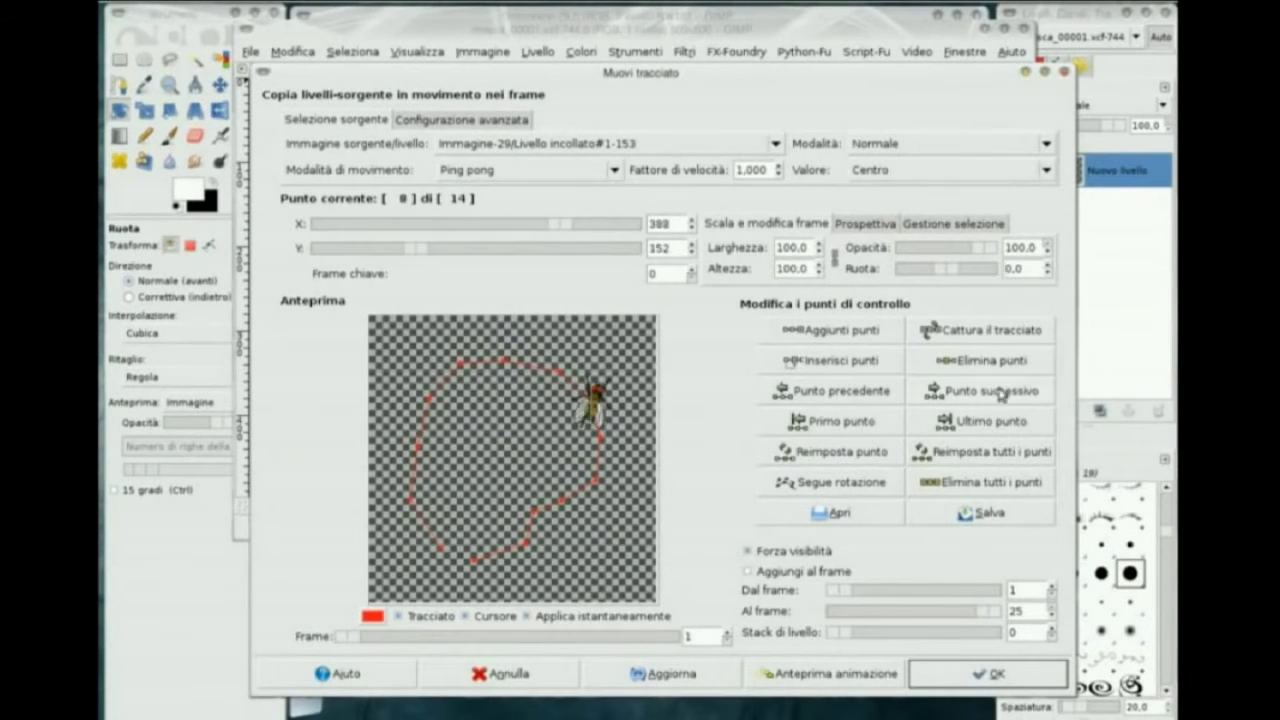
left_click(1004, 392)
left_click(1013, 396)
left_click(995, 390)
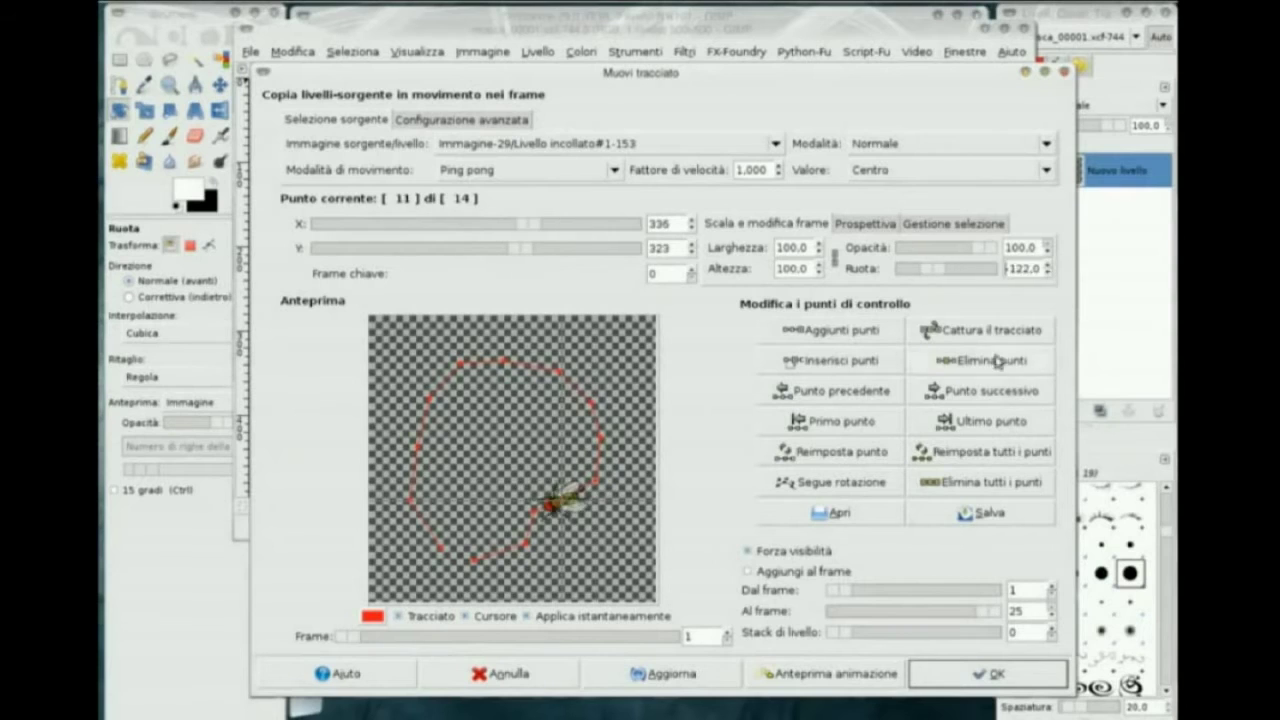
left_click(1006, 391)
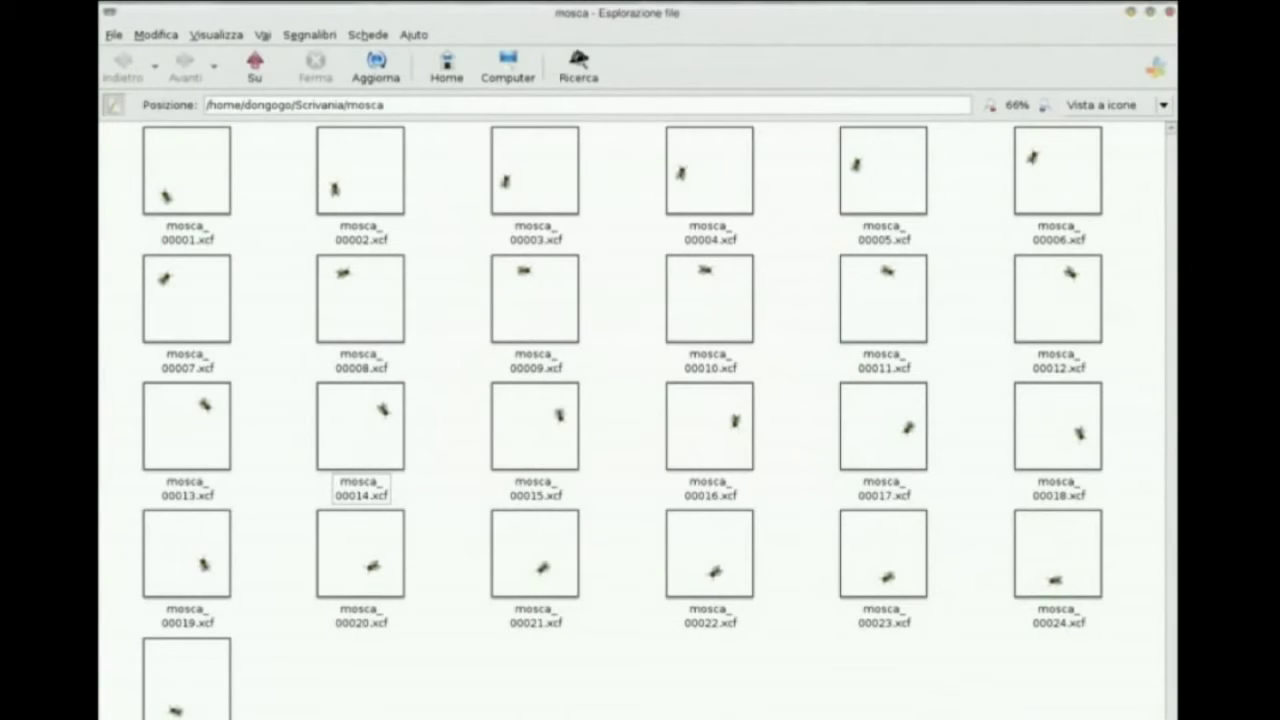
- Return to the mosca_00001.xcf image and convert the 25 frames into one image with a layer per frame
left_click(1138, 14)
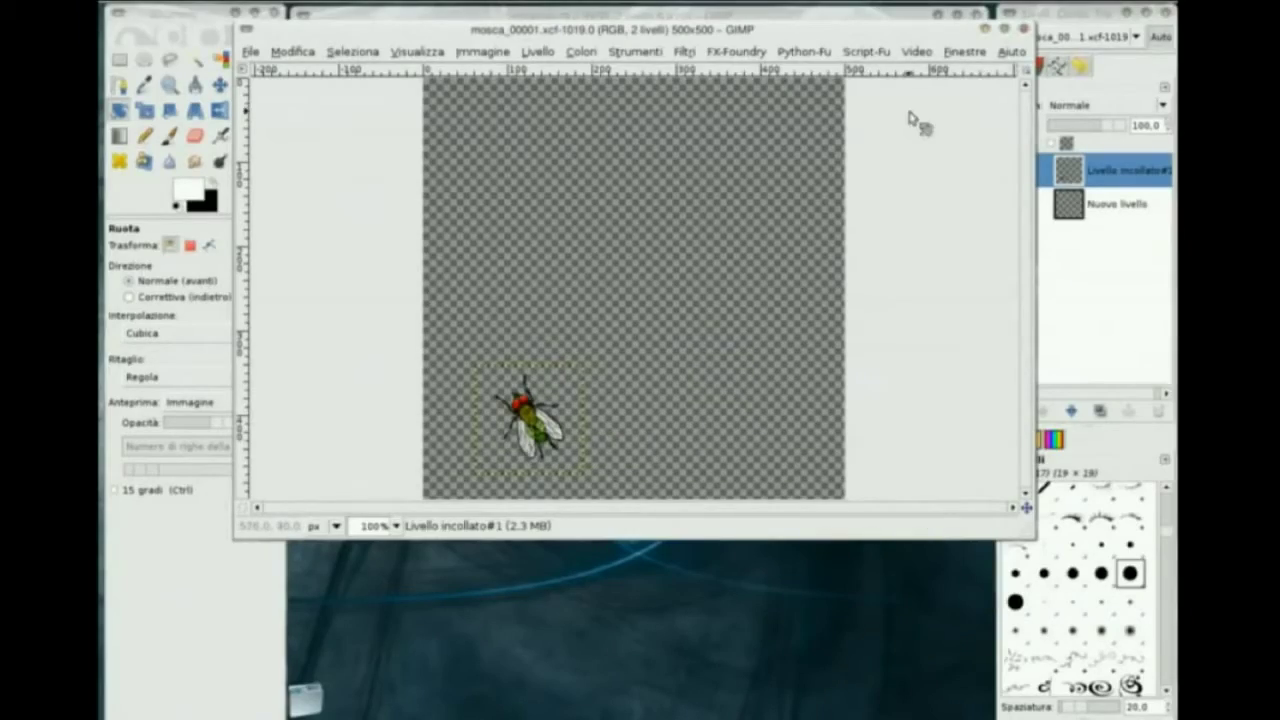
left_click(916, 51)
left_click(970, 143)
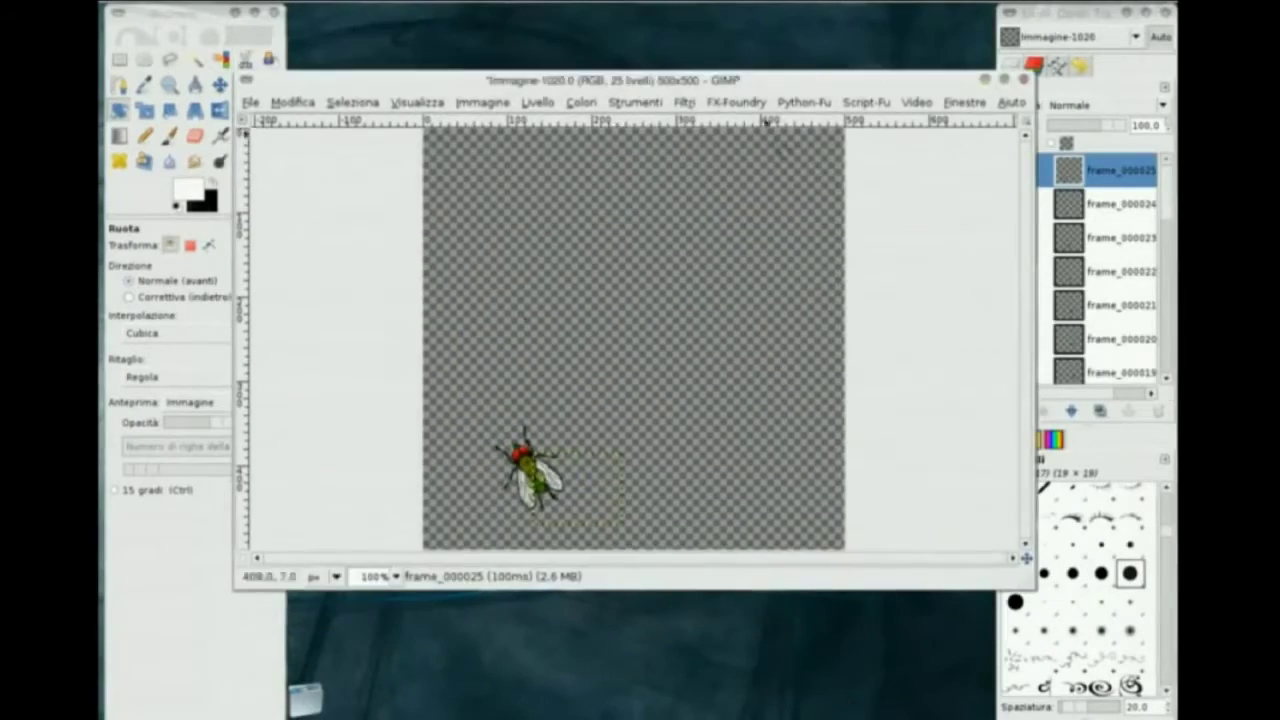
- Make the lower frame layers visible one by one, from the bottom of the stack up to frame_000011
left_click_drag(766, 80, 734, 74)
left_click_drag(1166, 190, 1166, 350)
left_click(1017, 369)
left_click(1014, 336)
left_click(1014, 302)
left_click(1014, 268)
left_click(1014, 235)
left_click(1014, 201)
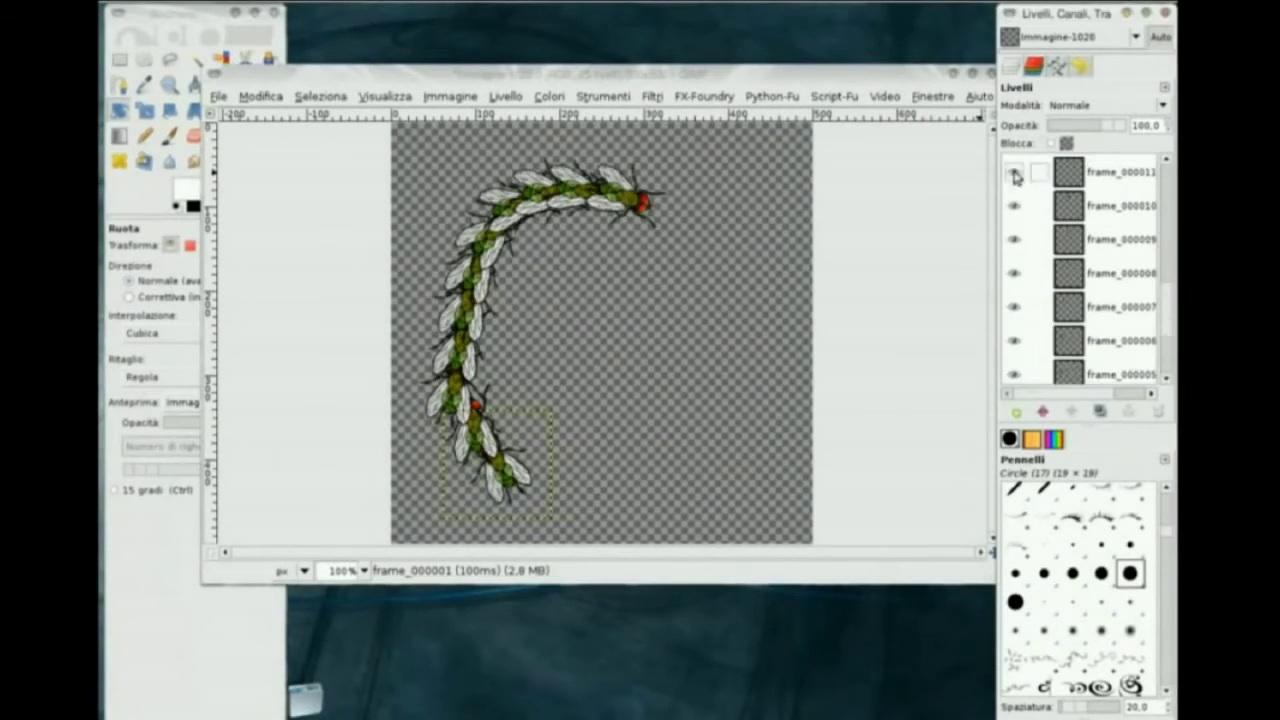
- Make the remaining frame layers visible up to frame_000025, so the fly shows along its whole path
left_click(1014, 218)
left_click(1014, 185)
scroll(1014, 200, "up", 2)
left_click(1014, 329)
left_click(1014, 296)
left_click(1014, 296)
left_click(1105, 329)
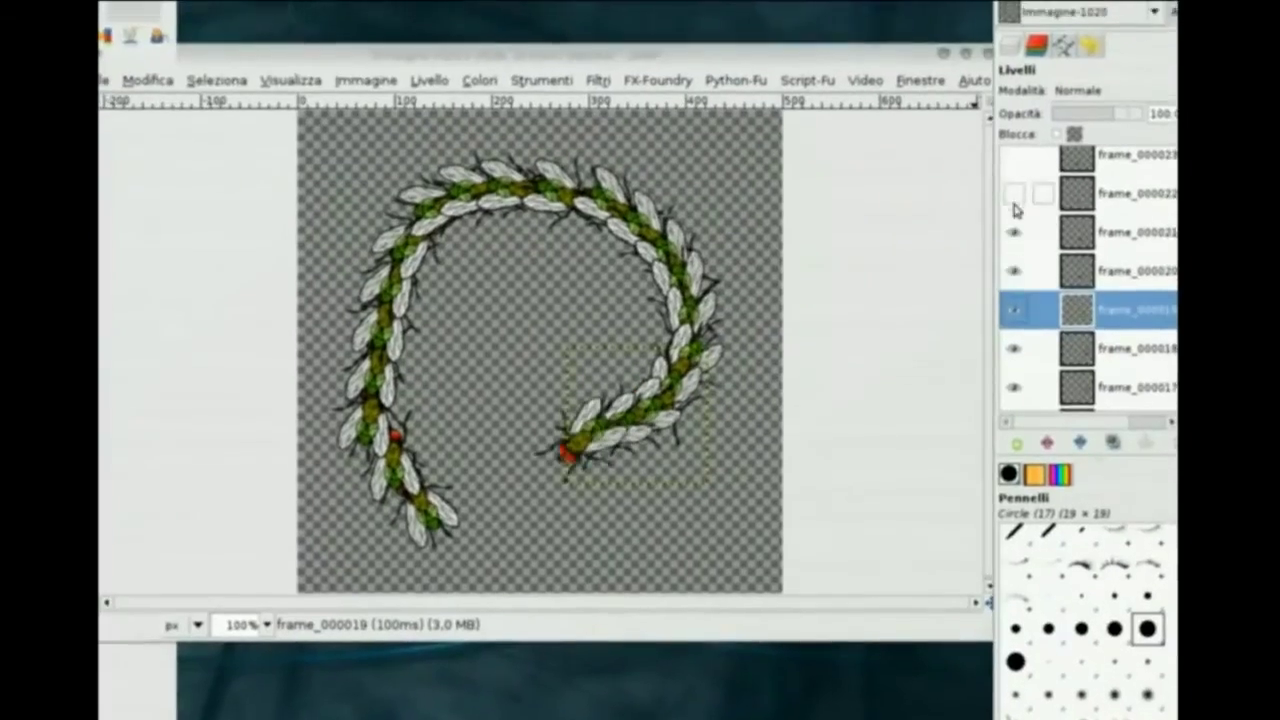
left_click(1014, 229)
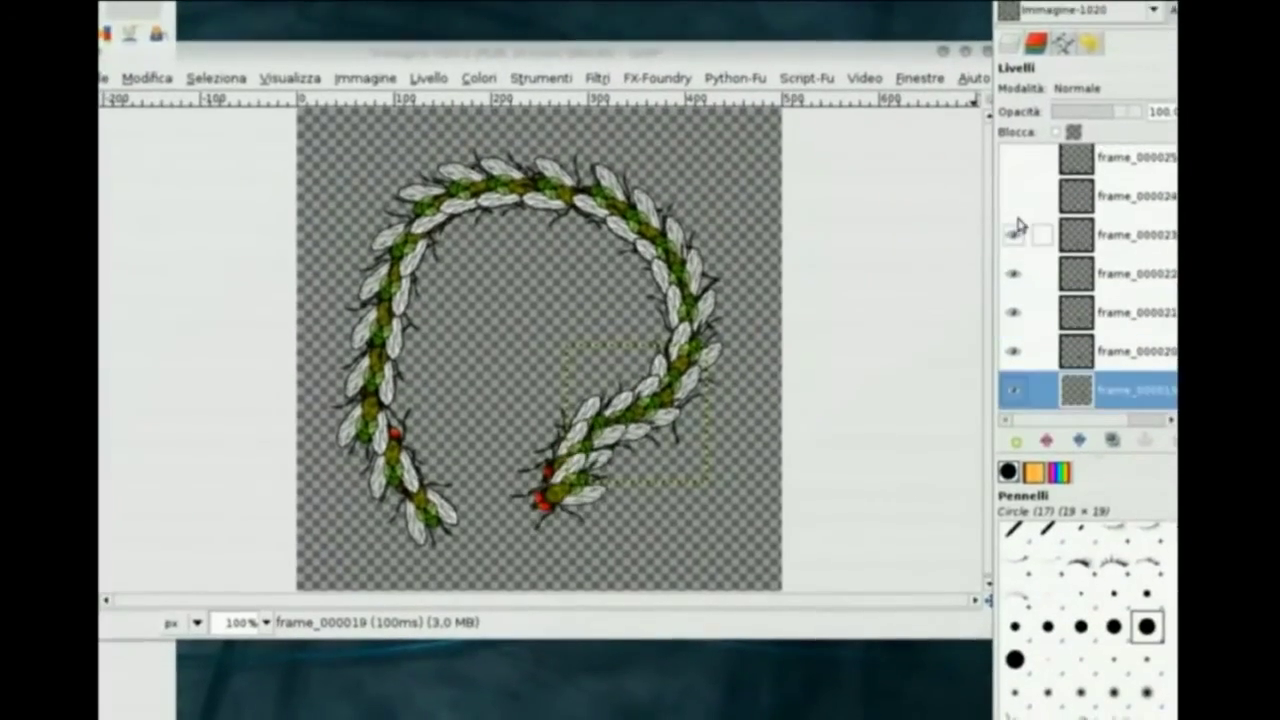
scroll(1037, 200, "up", 2)
- Save the layered image under the name mosca.gif in the Scrivania folder
left_click(222, 95)
left_click(271, 251)
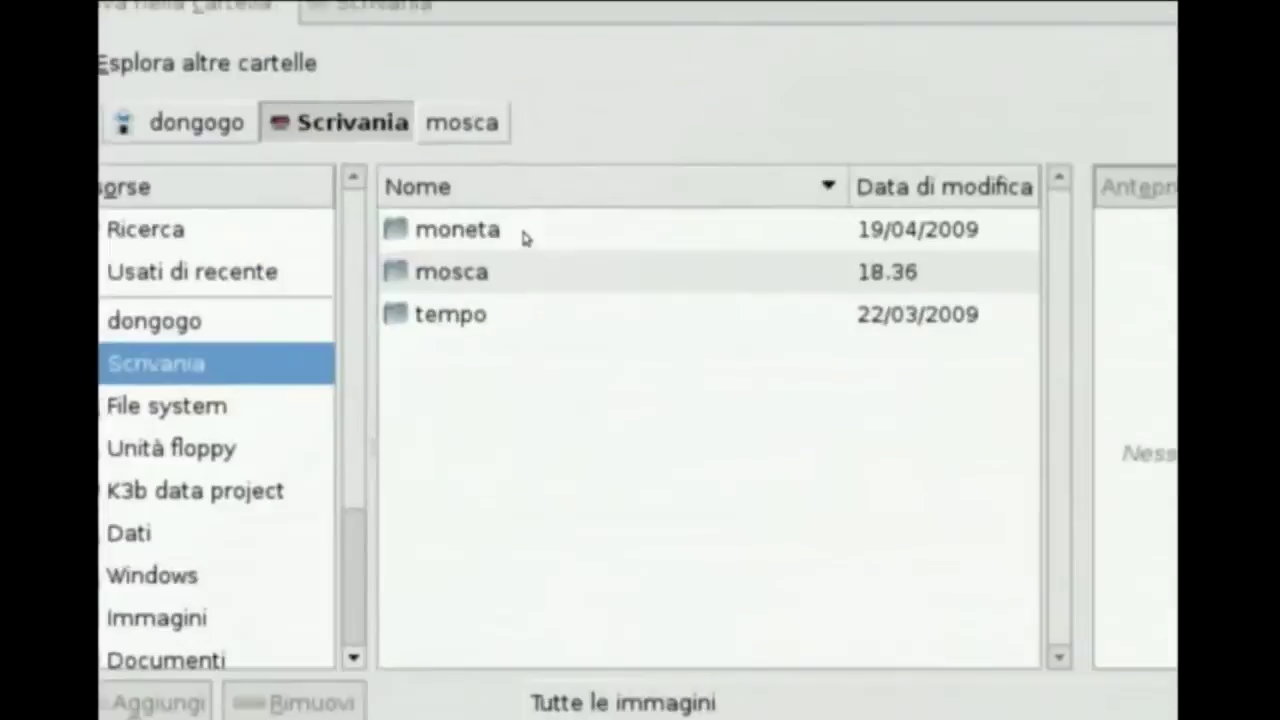
type("mosca.gif")
left_click(1069, 620)
- Export the GIF as an animation with the frame disposal "Un fotogramma per livello (rimpiazza)" and save it
left_click(214, 123)
left_click(823, 451)
left_click(780, 351)
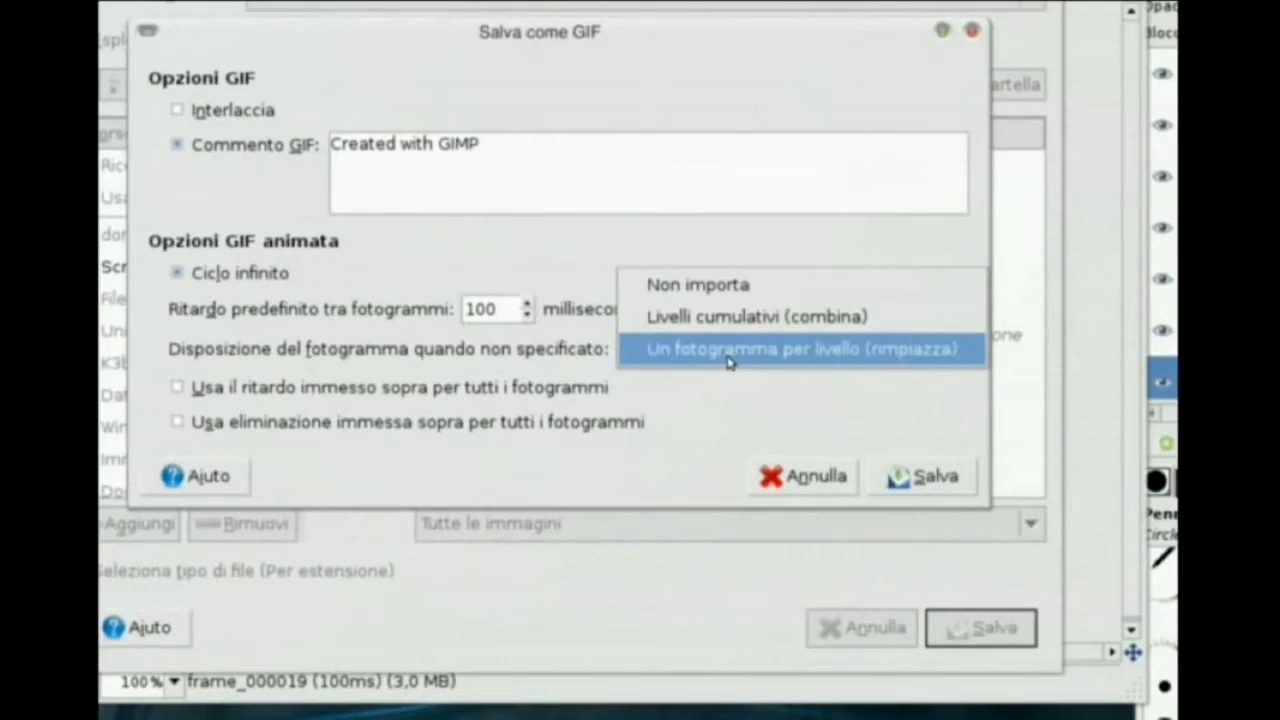
left_click(729, 354)
left_click(923, 474)
- Open mosca.gif in the image viewer and maximize the window to watch the fly animation
left_click(953, 72)
right_click(238, 565)
mouse_move(380, 283)
left_click(603, 336)
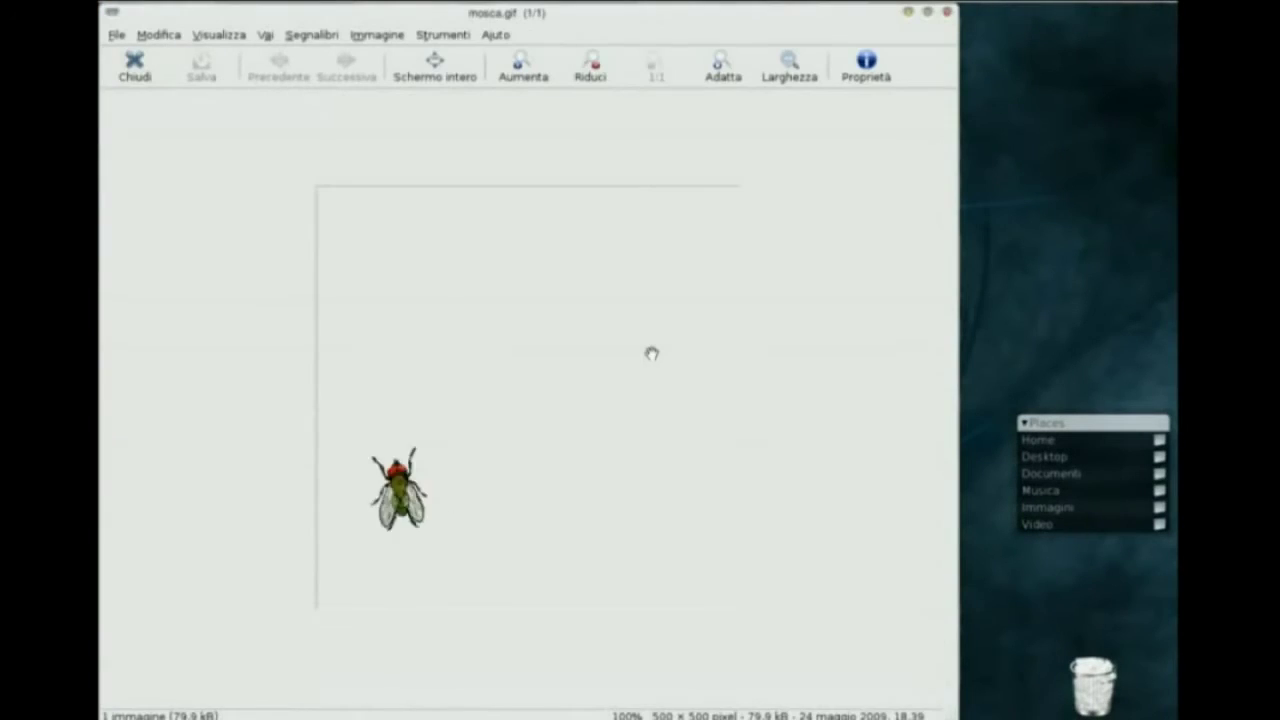
left_click(928, 12)
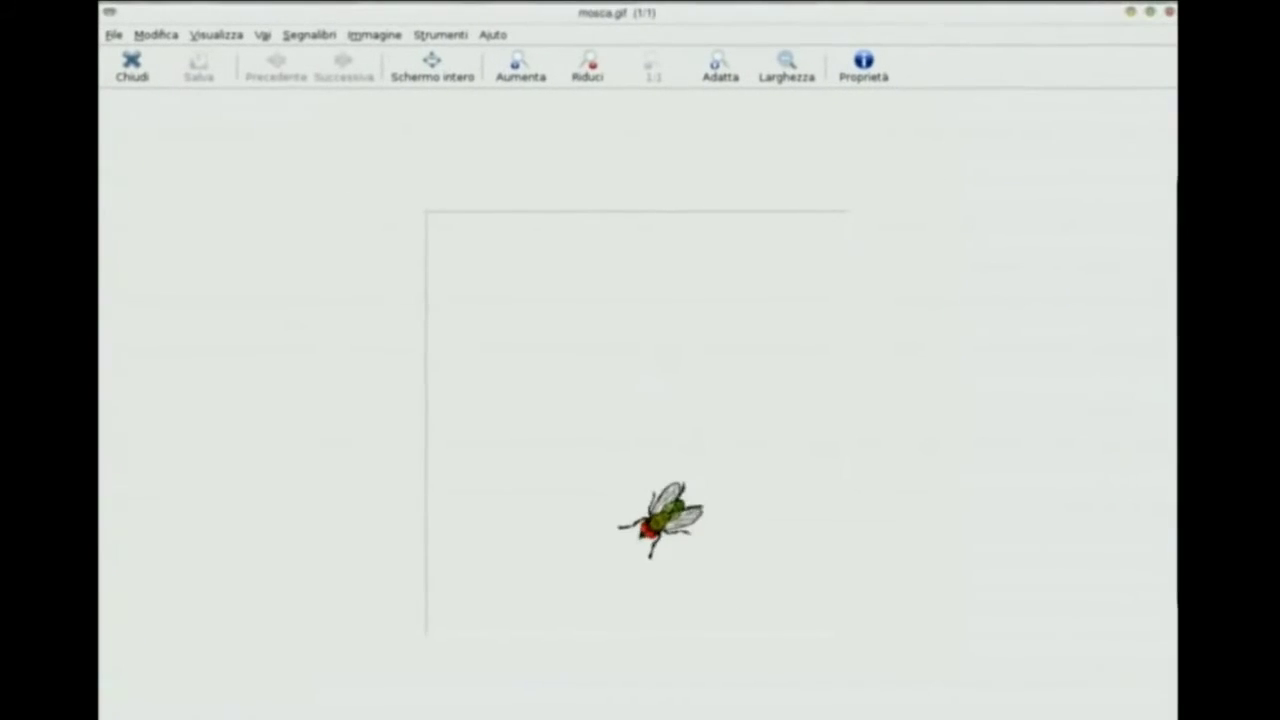